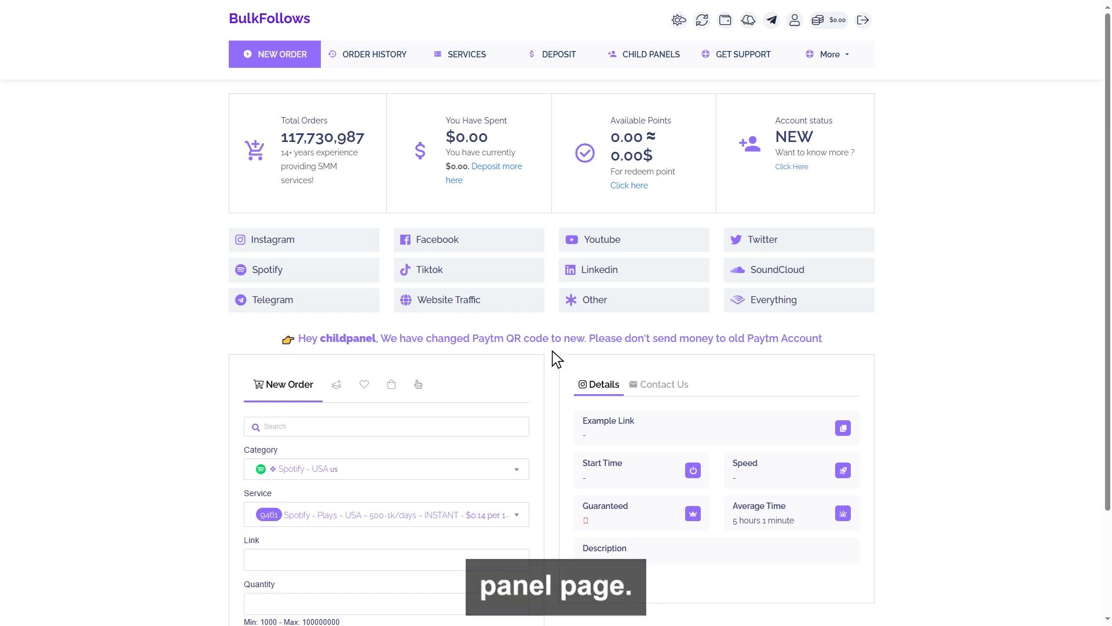
Step: Open the Child Panels page and scroll down to the Domain/Currency order form and nameserver note
click(647, 45)
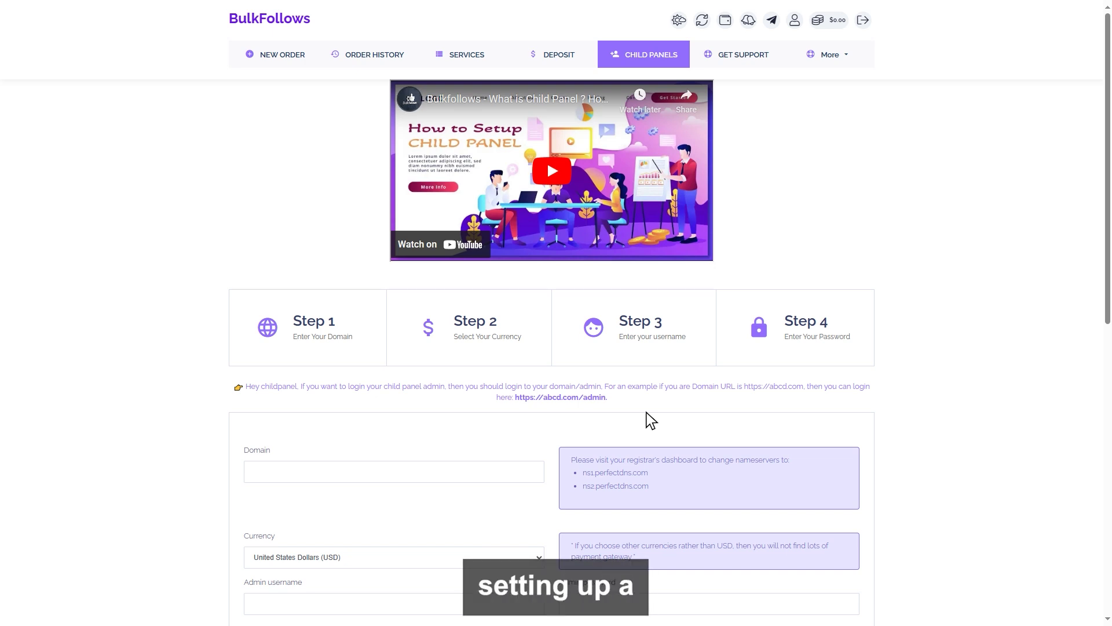
scroll(646, 412, down, 4)
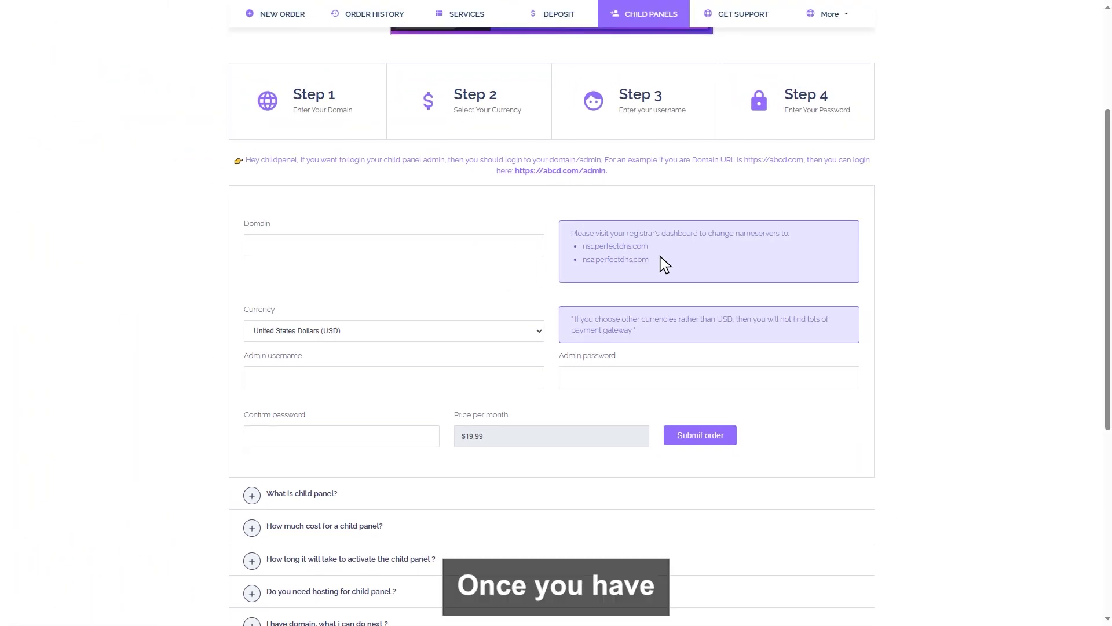
click(261, 255)
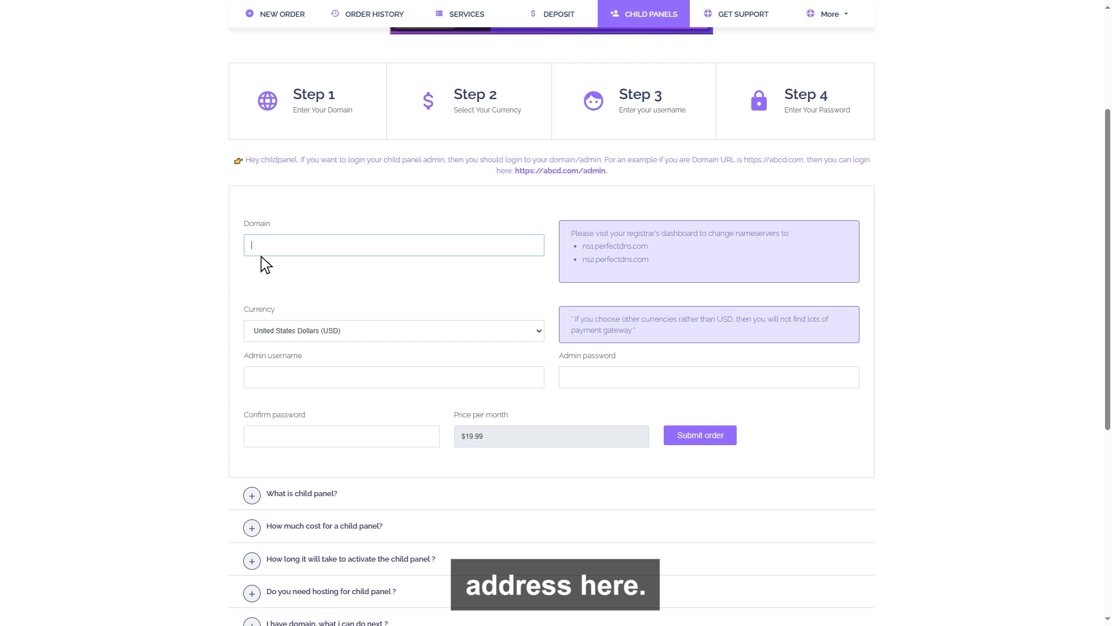
text(www.demo.com)
click(446, 308)
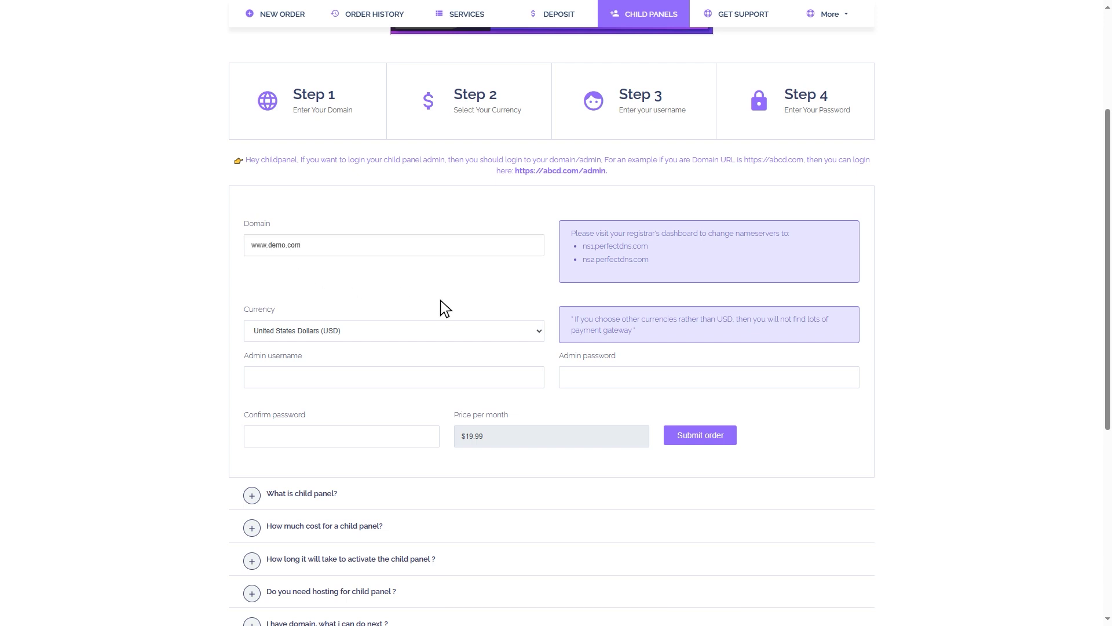
click(537, 329)
click(538, 329)
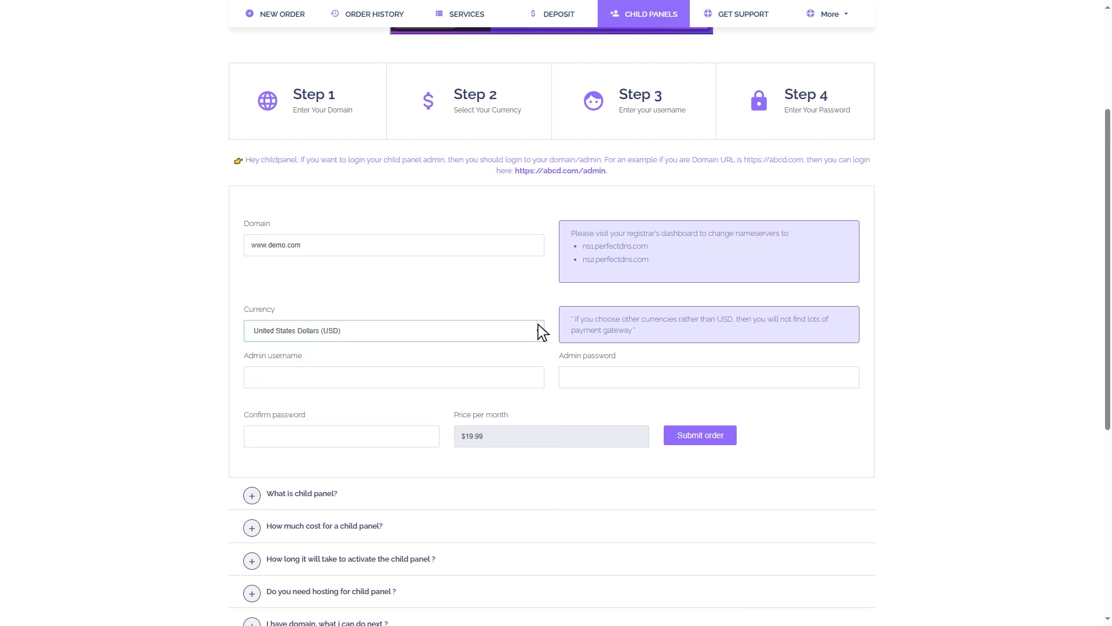
click(261, 385)
text(Admin)
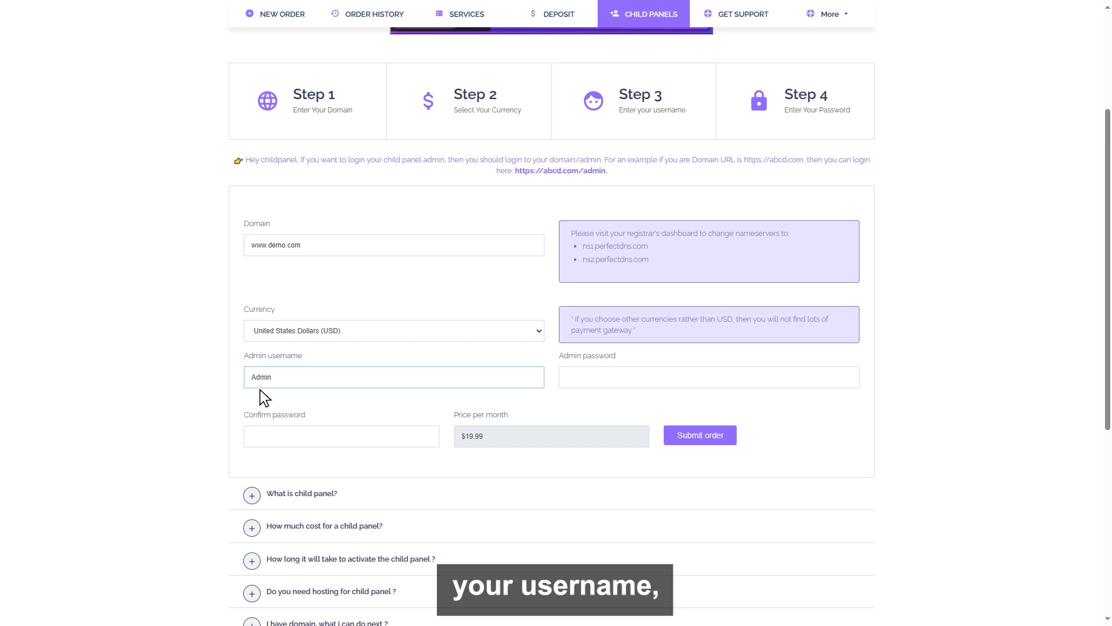
key(Tab)
text(a)
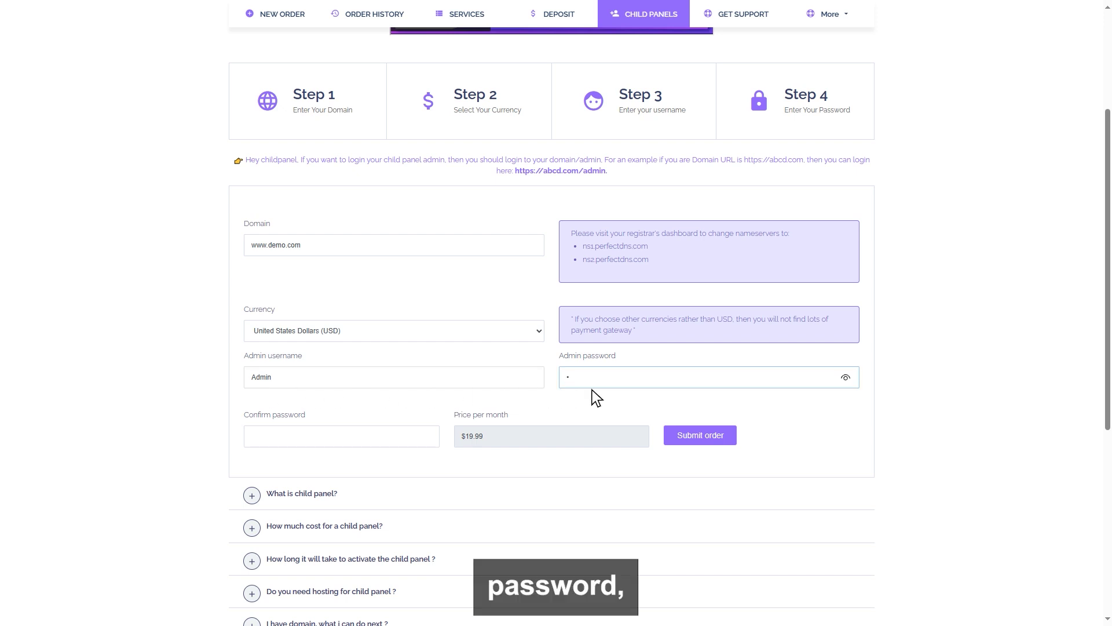
text(dmin1234)
key(Tab)
text(admin1234)
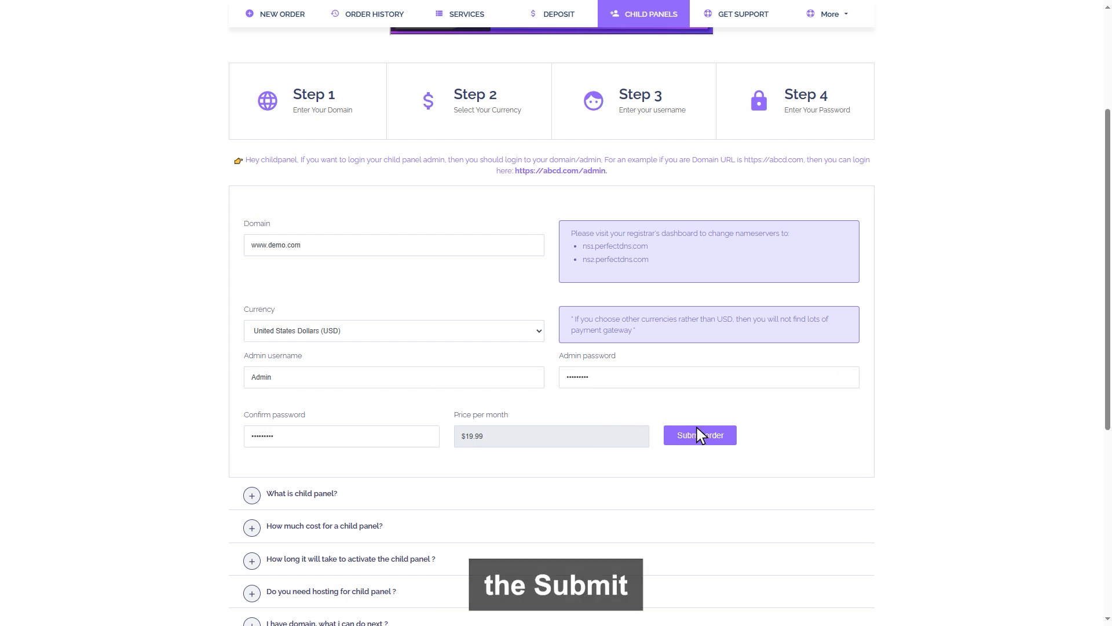
click(697, 434)
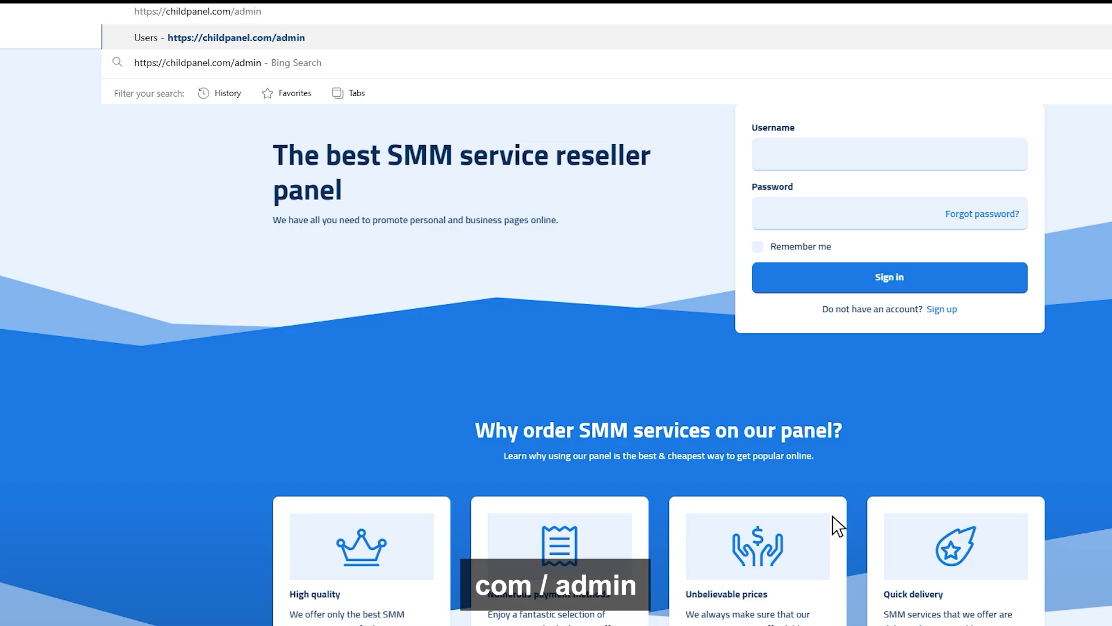
Step: Load childpanel.com/admin and sign in to the admin area's Users list
key(Return)
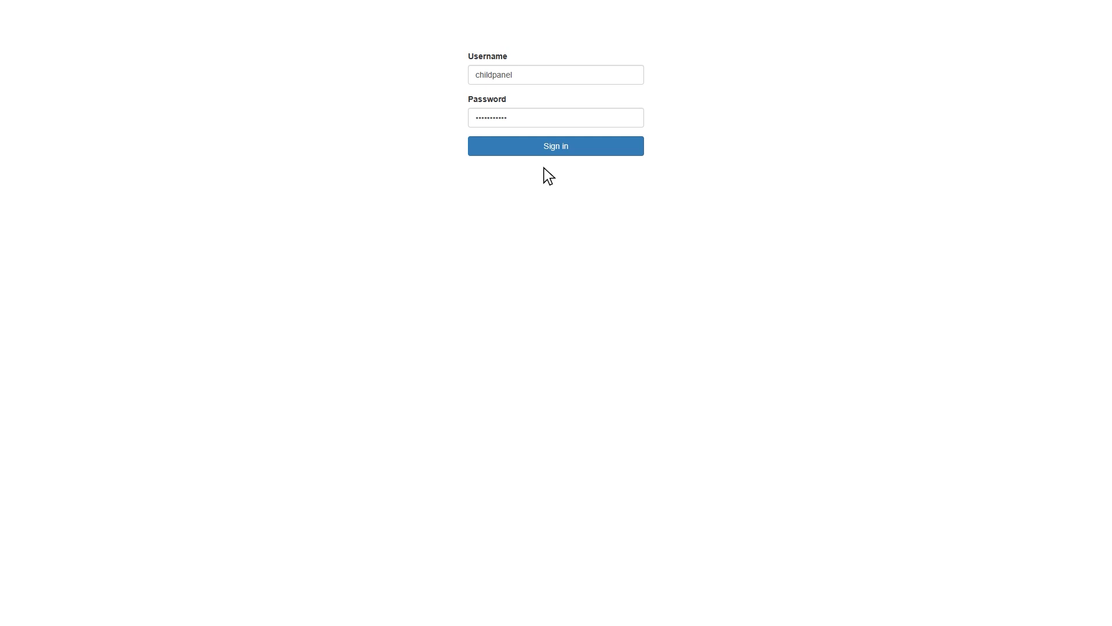
click(554, 139)
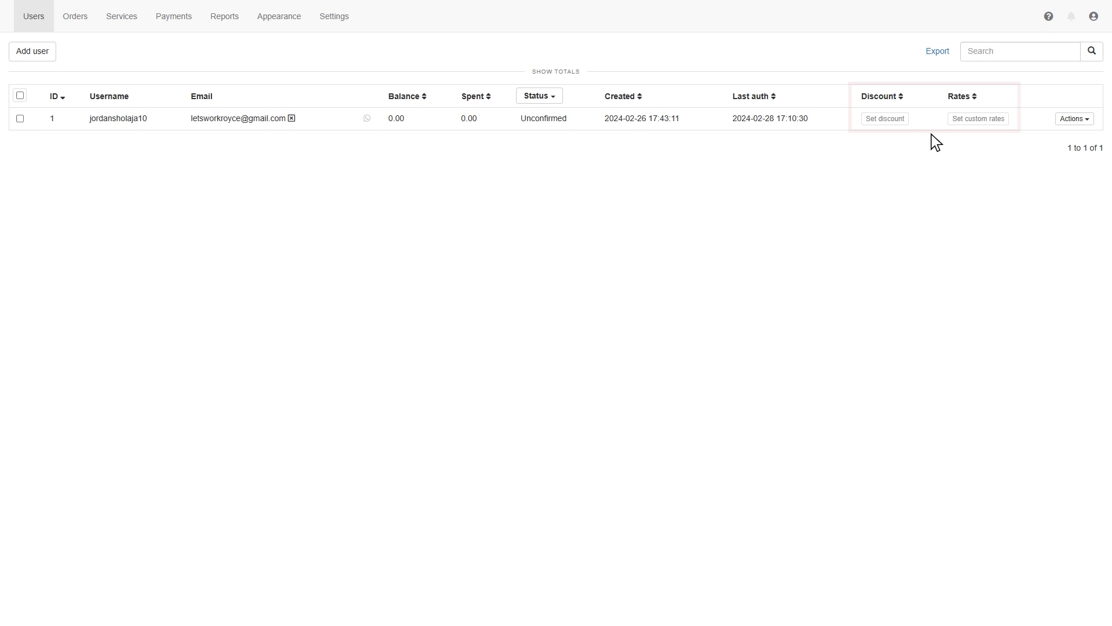
click(1073, 119)
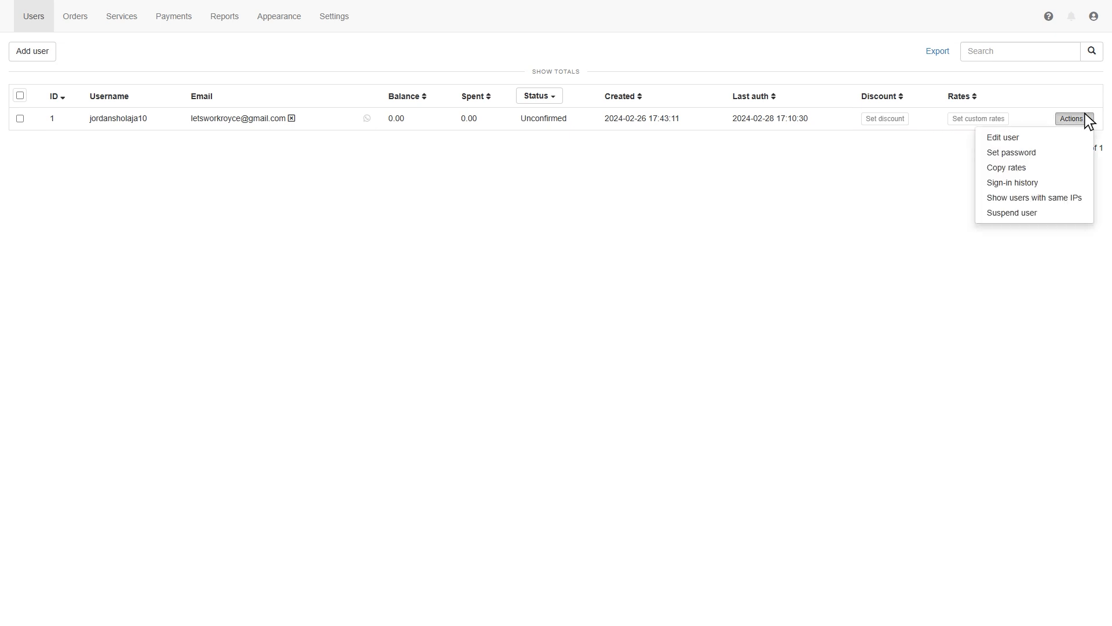
click(1003, 131)
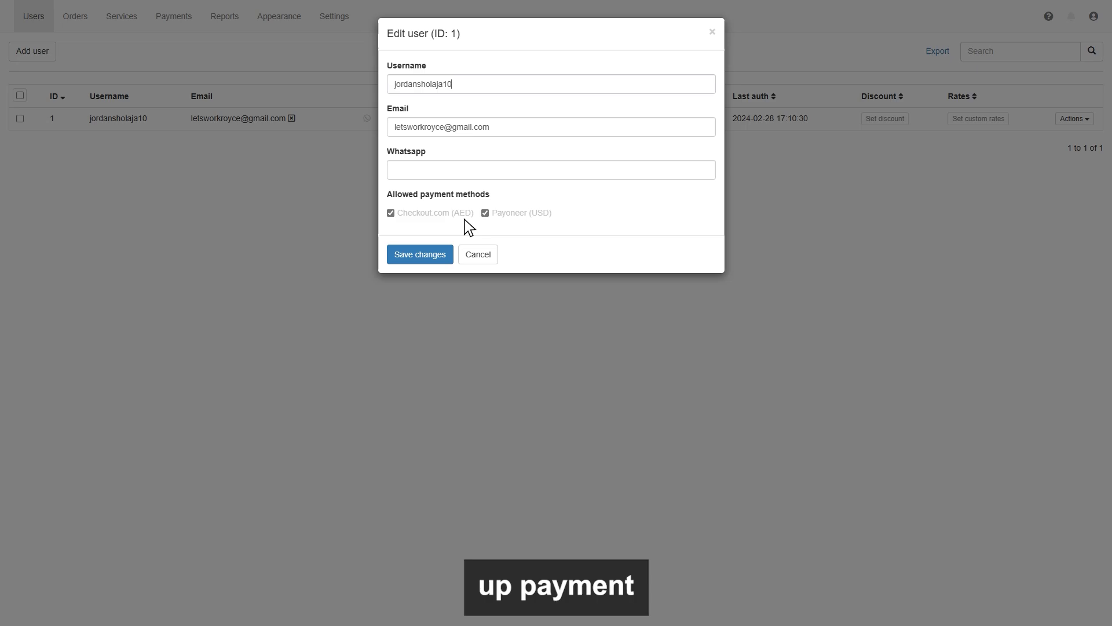
key(Escape)
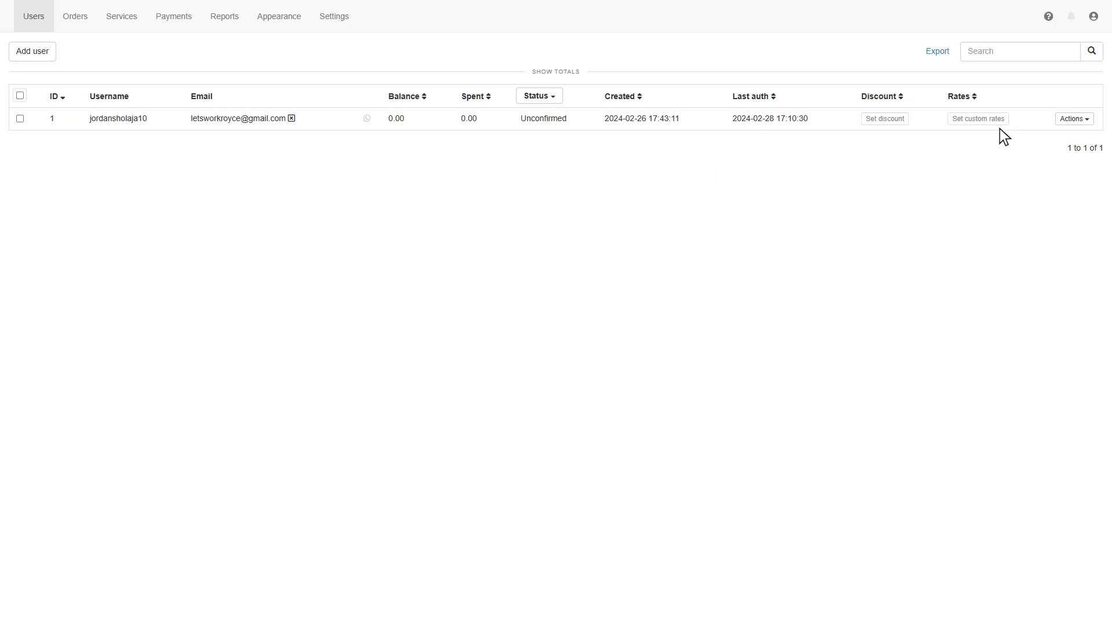
click(1086, 118)
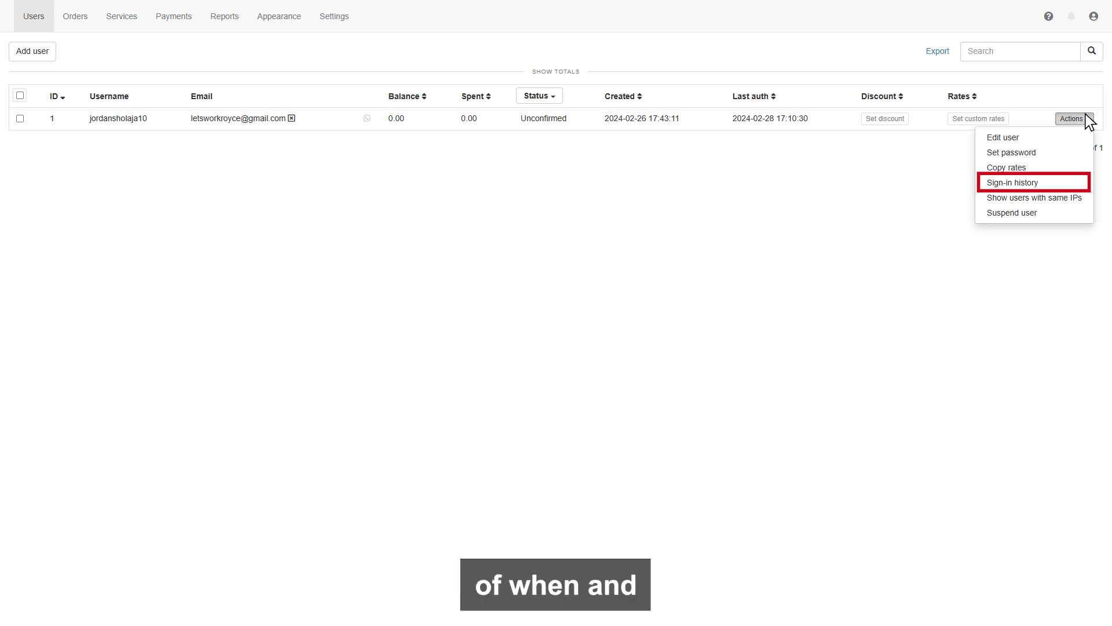
click(1011, 182)
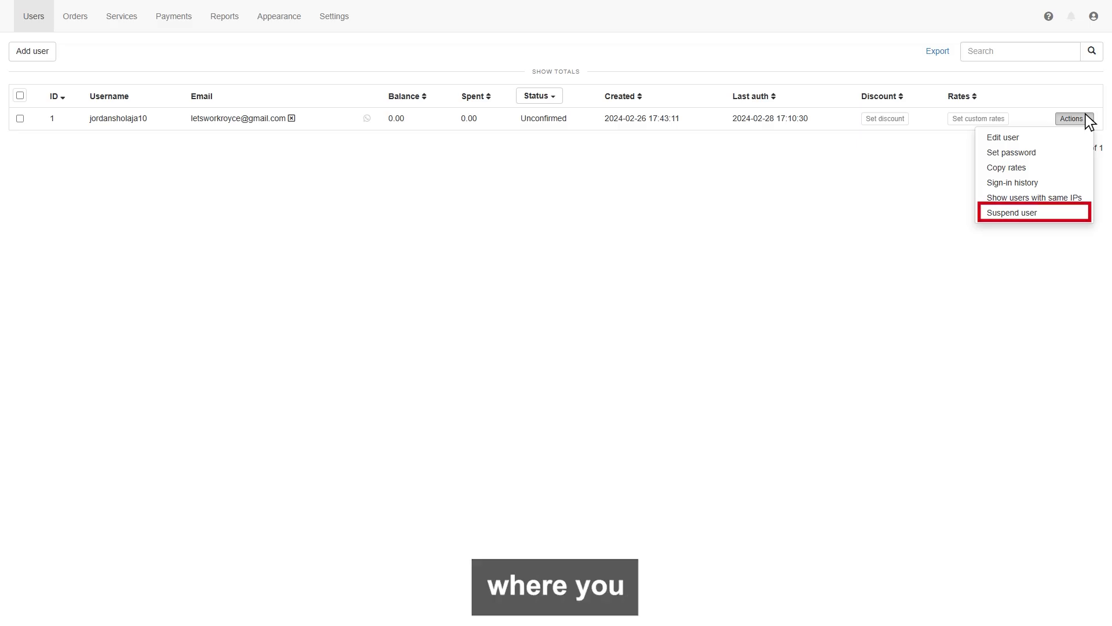
click(1087, 119)
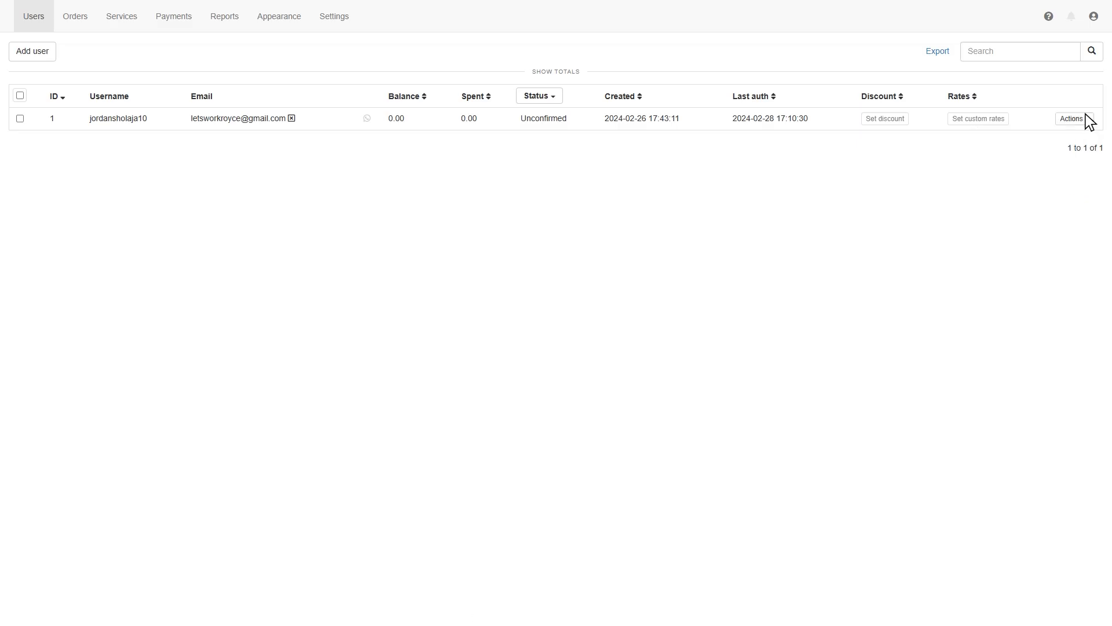
Step: Show the Orders page, its order list empty for the last 90 days
click(75, 16)
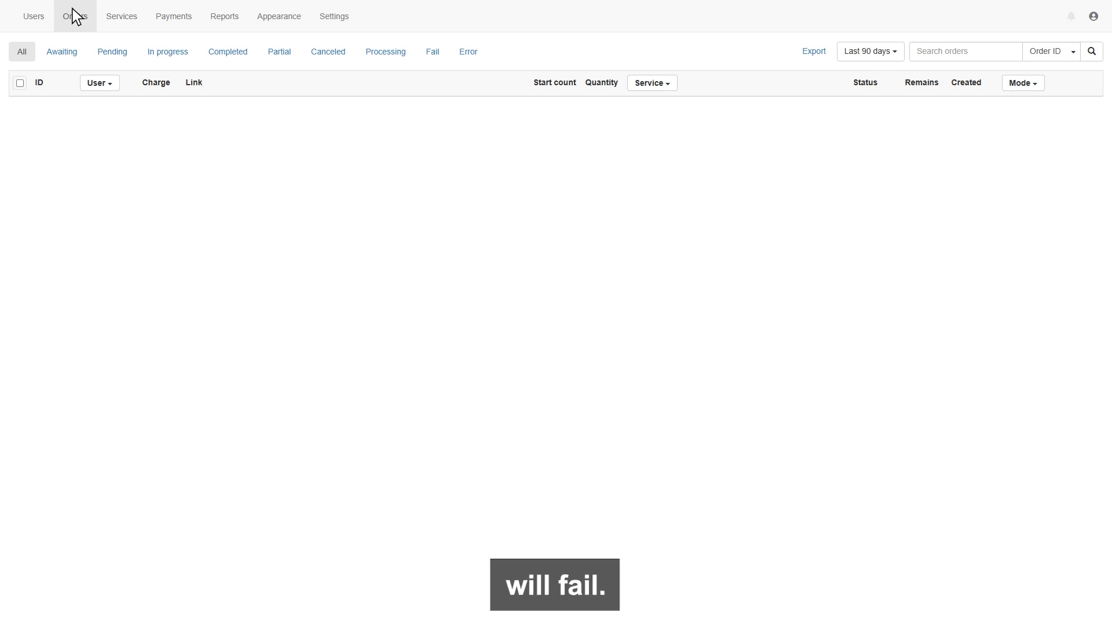
Step: Create a 'Youtube' service category positioned at the Top of the Services list
click(121, 16)
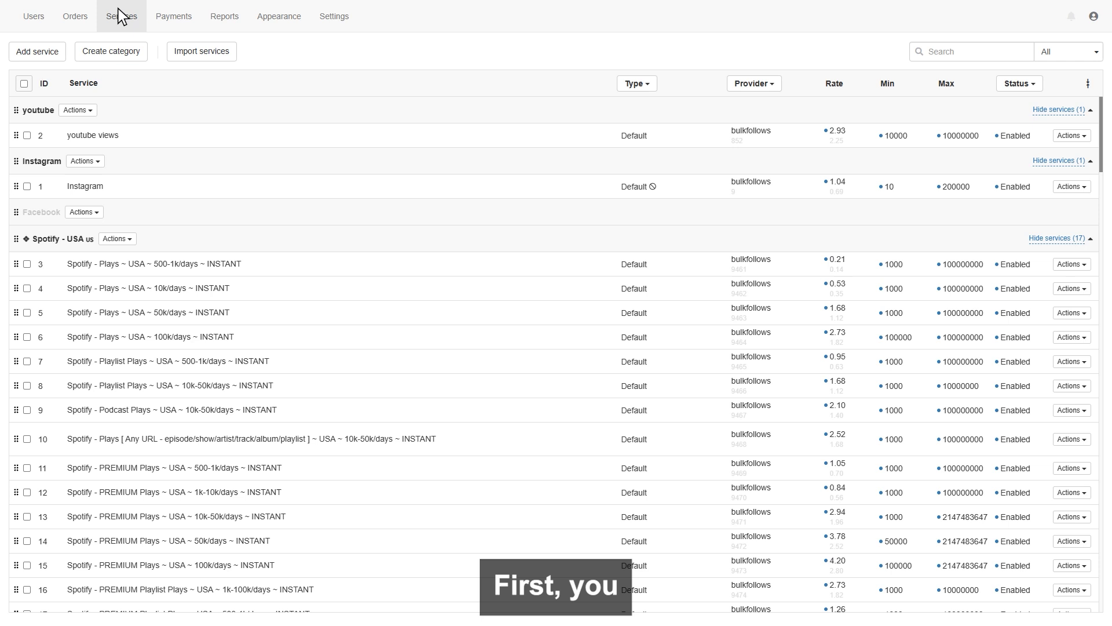
click(106, 47)
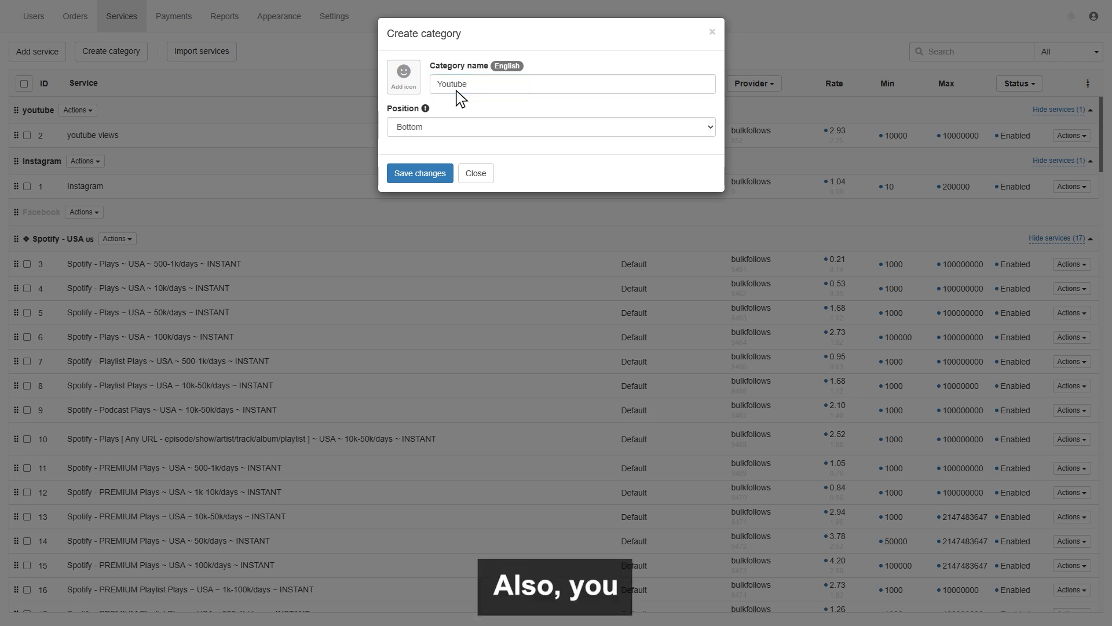
click(461, 130)
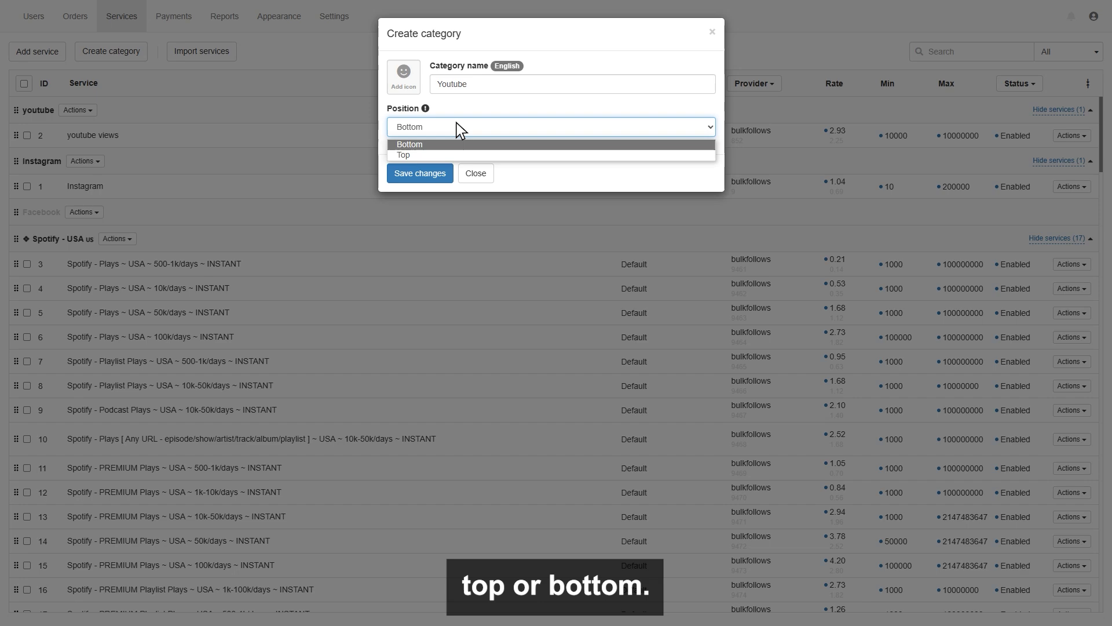
click(403, 152)
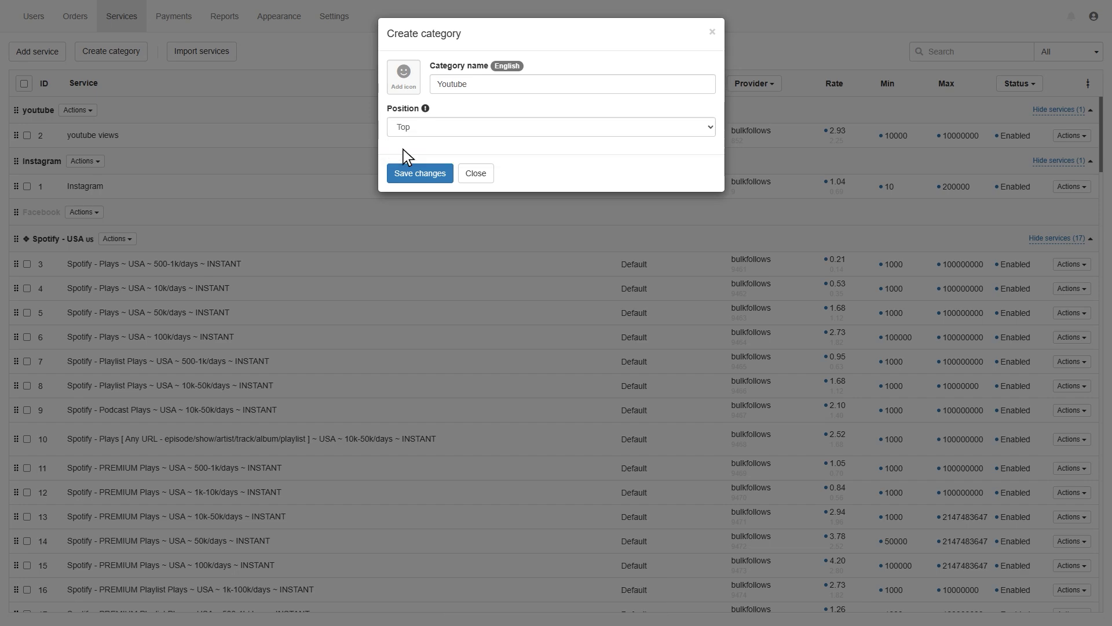
click(414, 167)
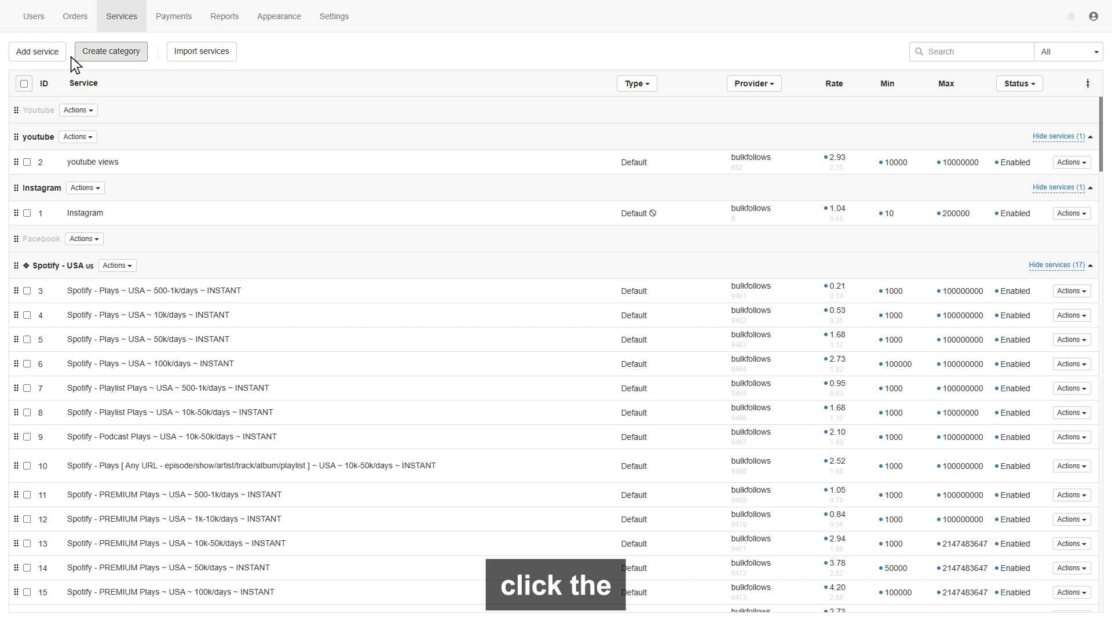
Step: Add a 'Youtube' service in the Youtube category using bulkfollows' YouTube Views LifeTime service 91
click(32, 47)
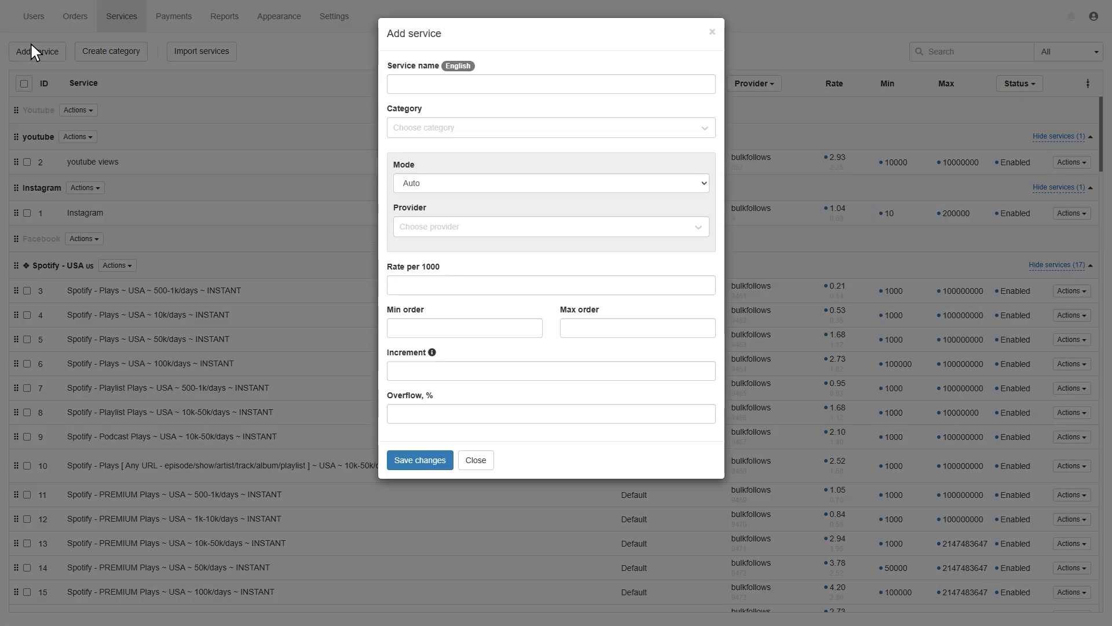
click(410, 94)
text(Youtube)
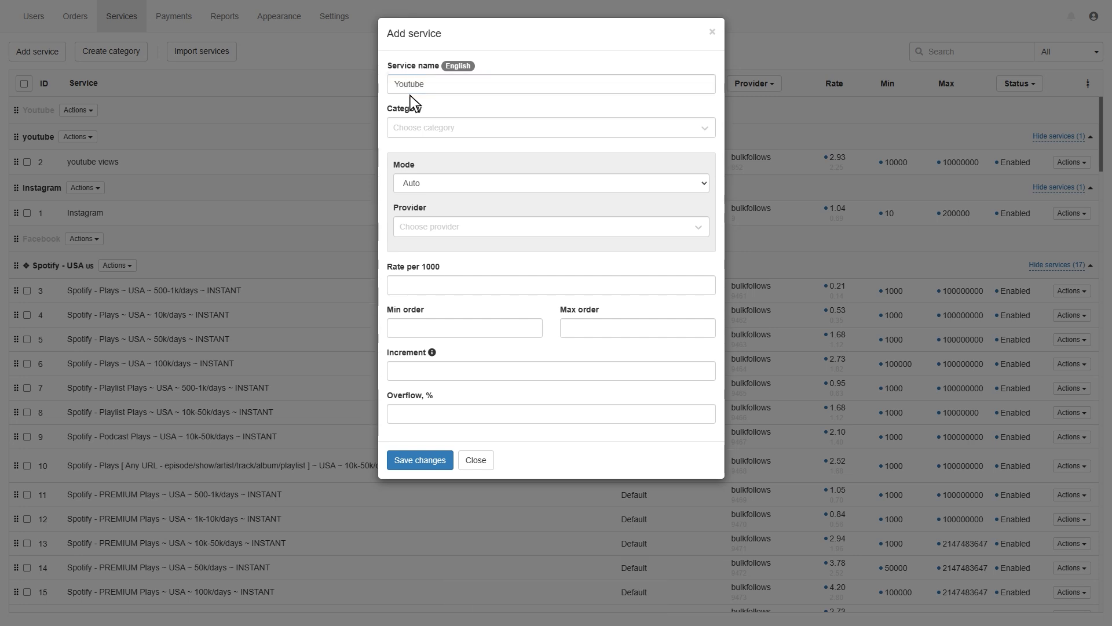
click(438, 122)
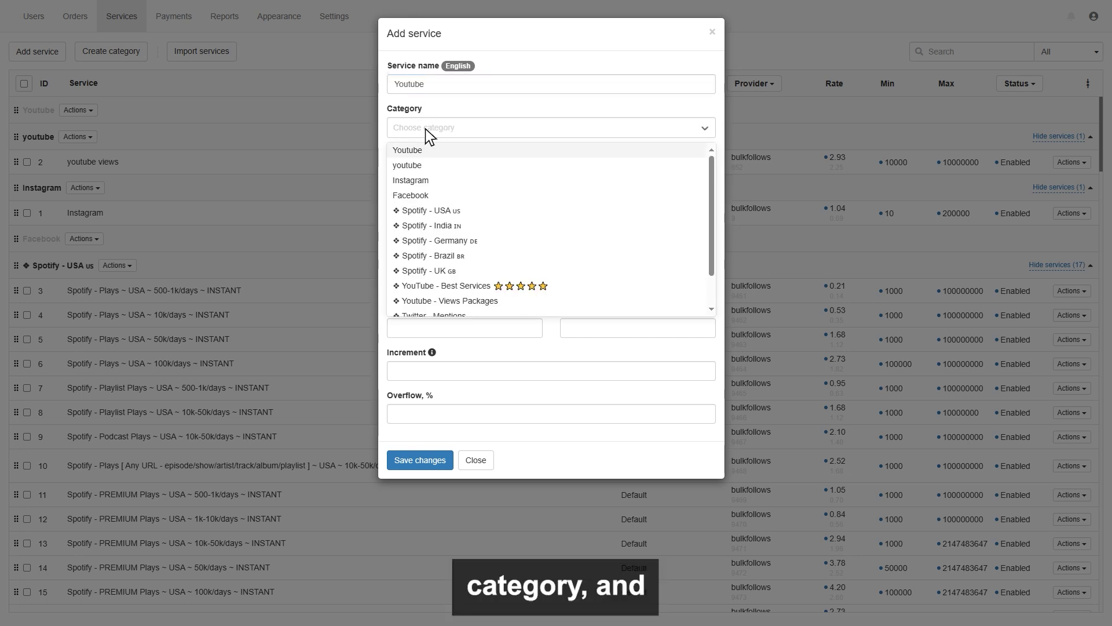
click(405, 150)
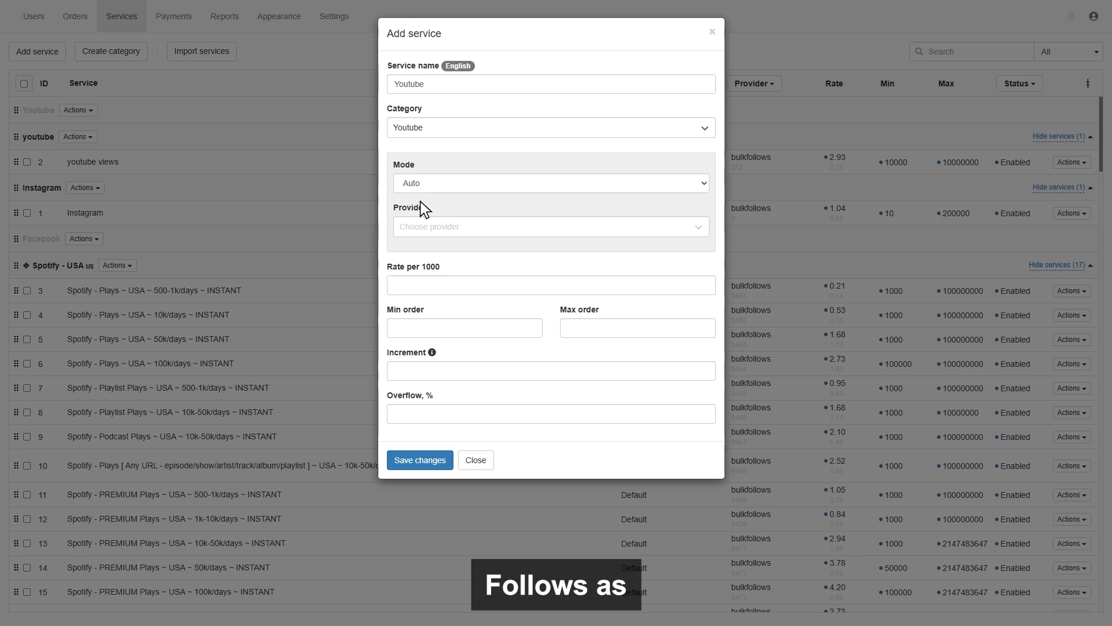
click(428, 224)
click(415, 246)
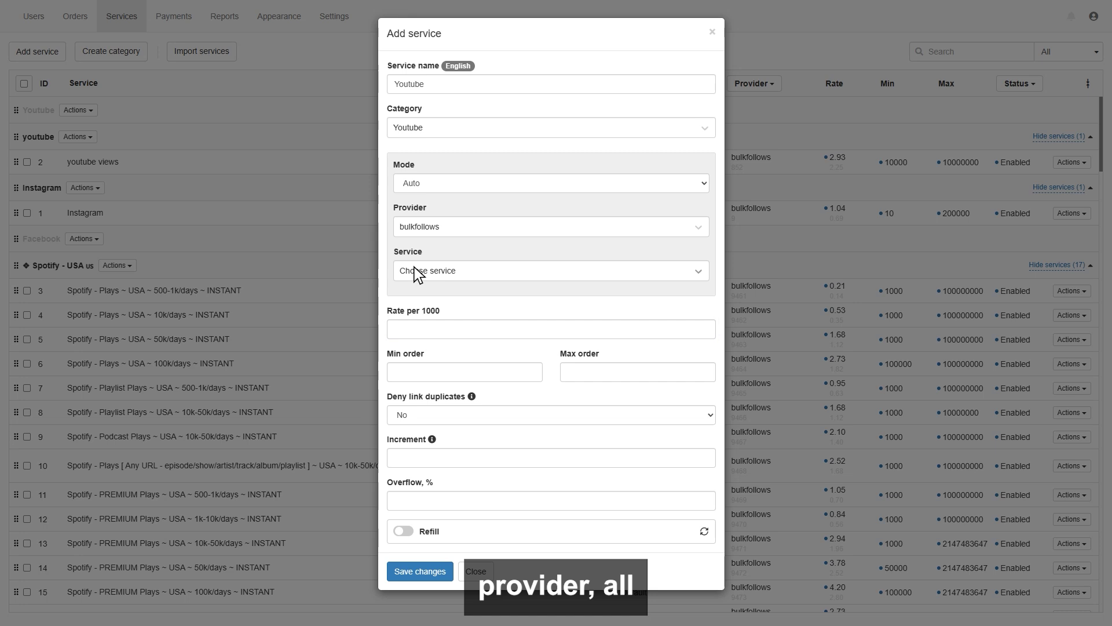
click(414, 267)
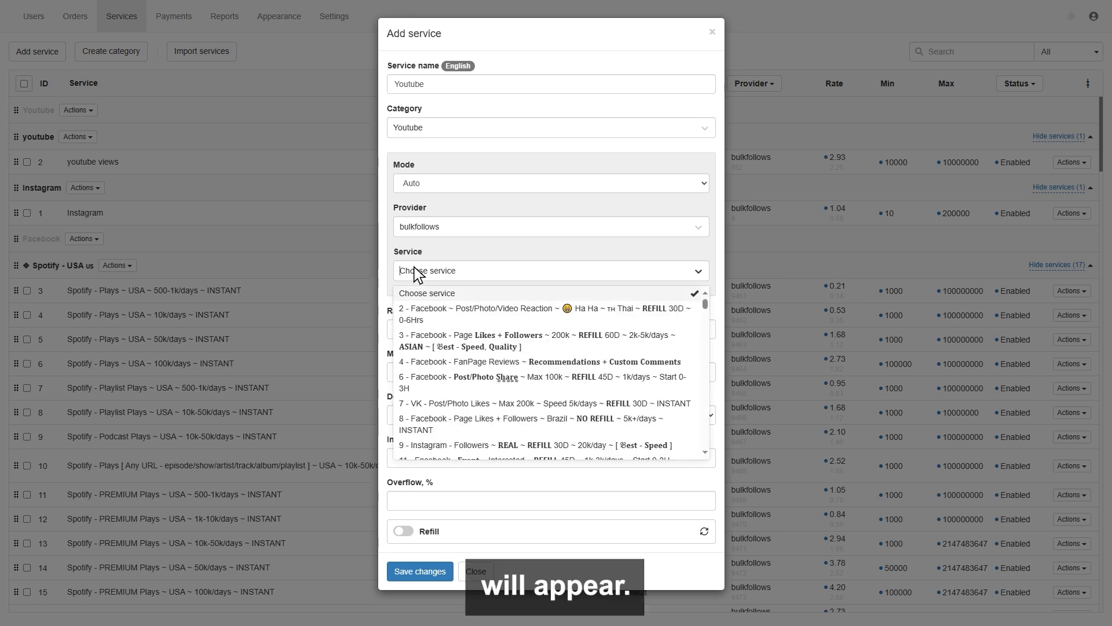
text(yout)
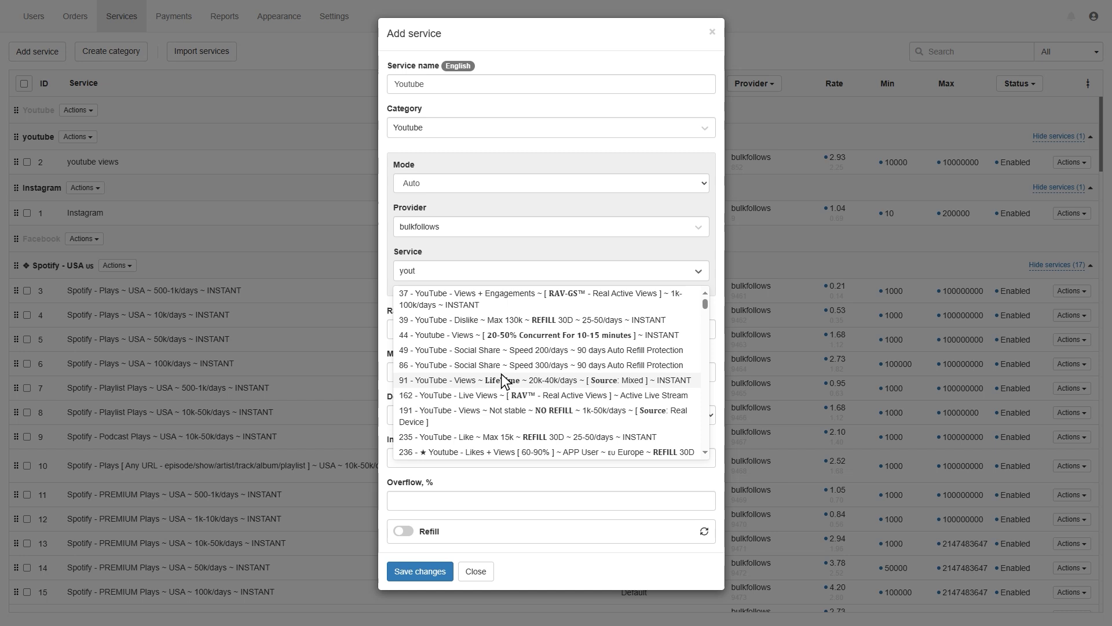
click(502, 377)
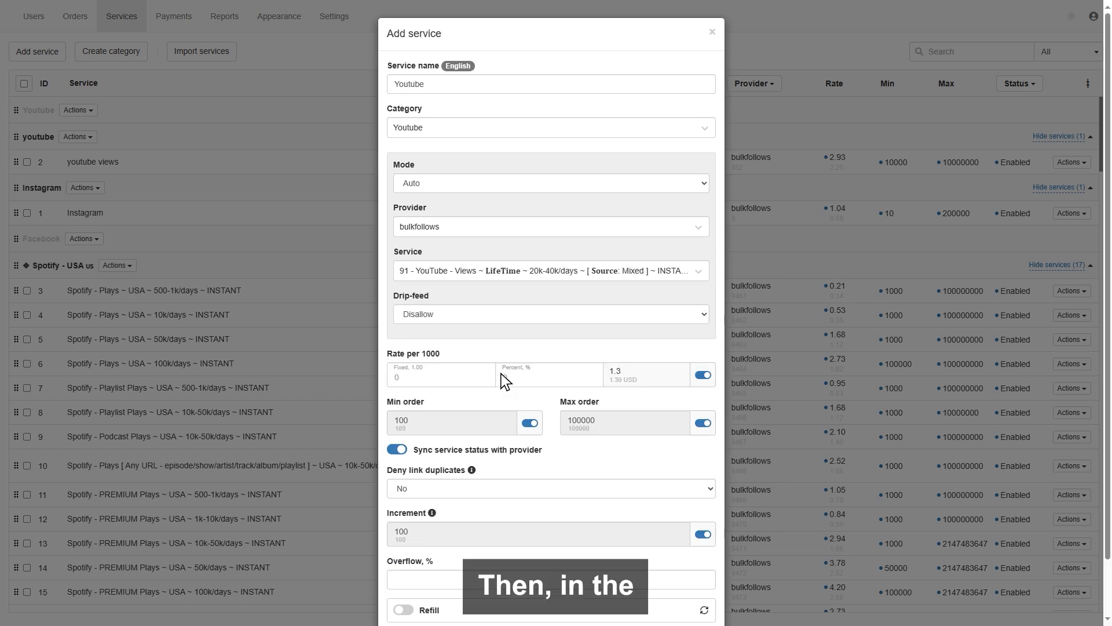
Step: Keep the 50 percent markup over the provider rate and save the service as ID 112
click(702, 374)
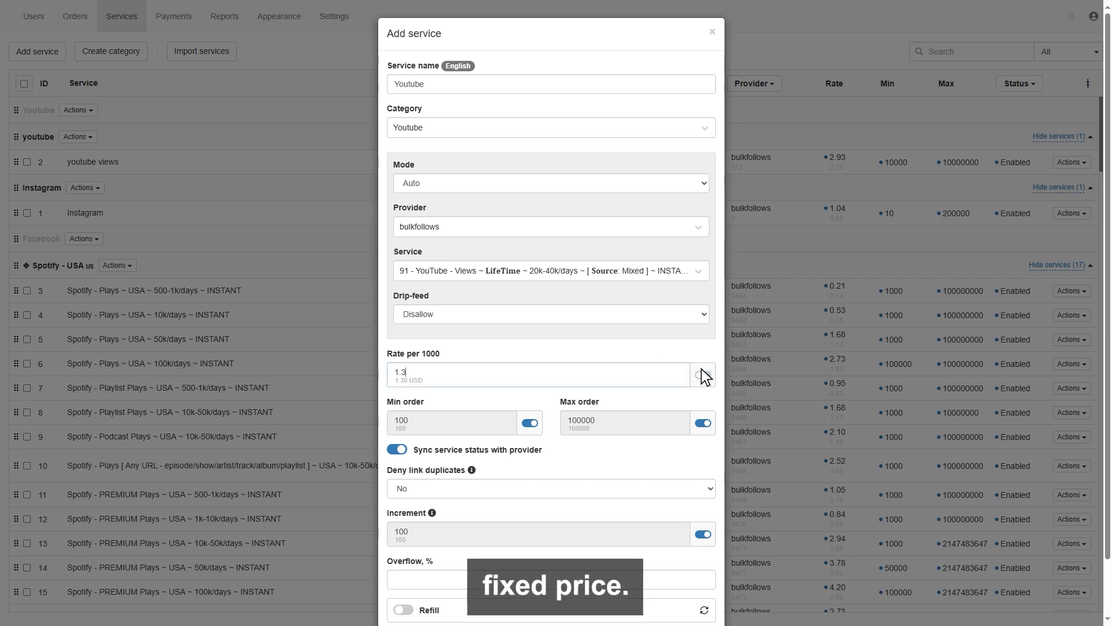
click(703, 374)
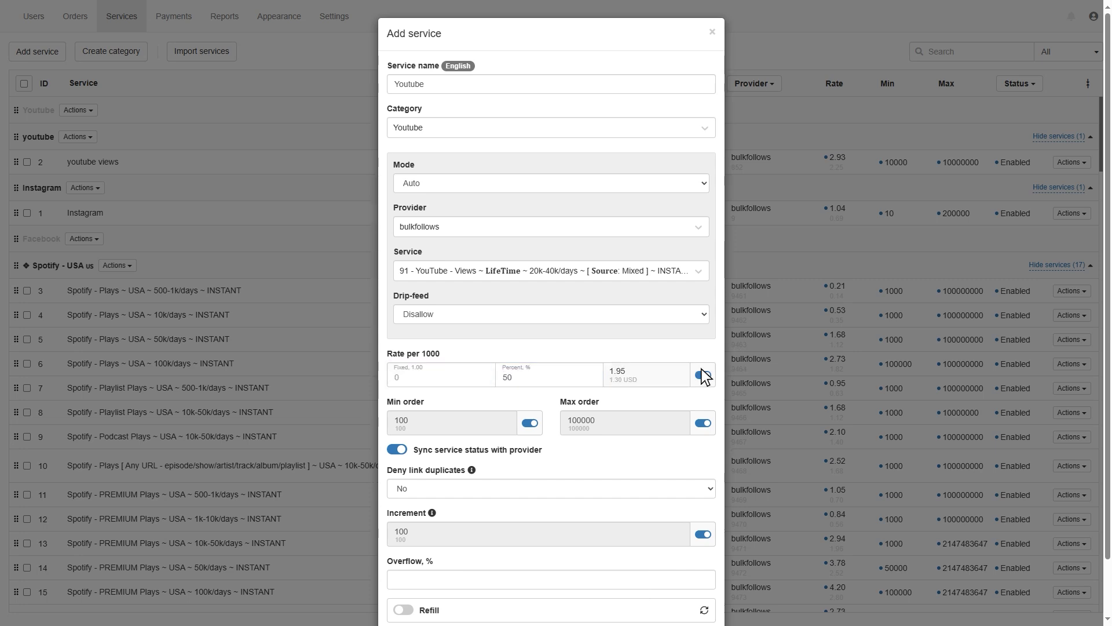
scroll(703, 375, down, 1)
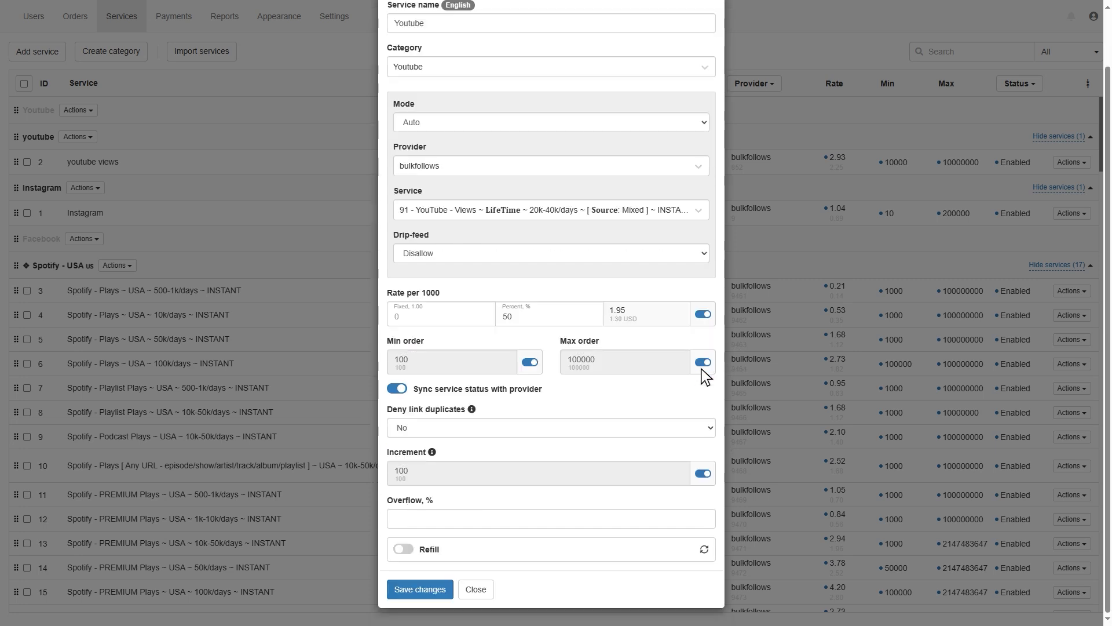
click(418, 588)
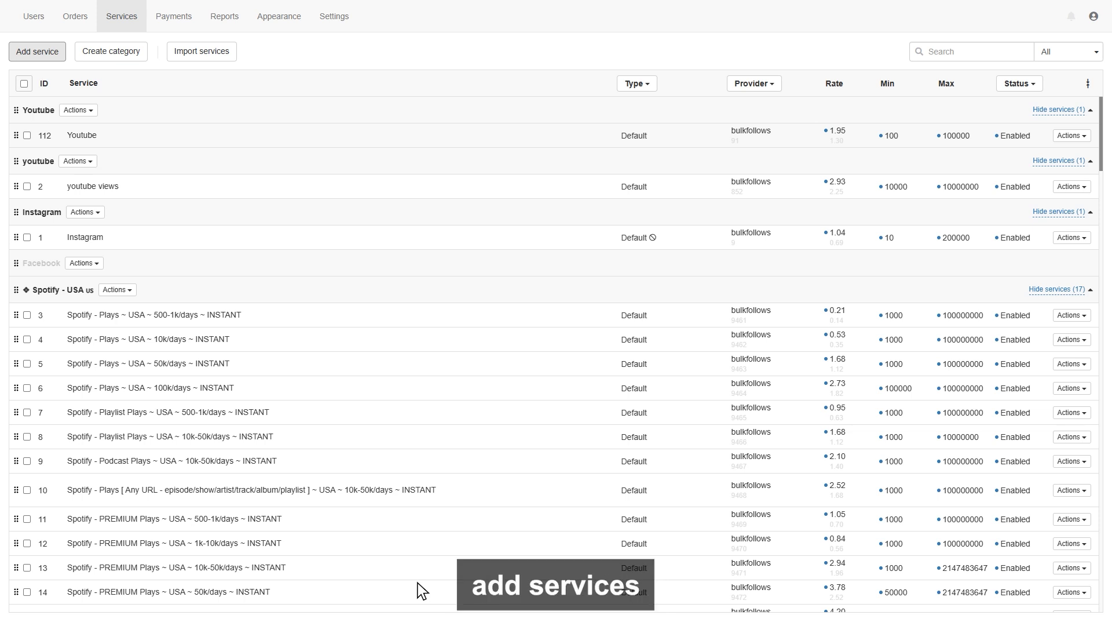
Step: Import from bulkfollows, hiding added services and selecting the Spotify Italy, Spain and Australia categories
click(196, 50)
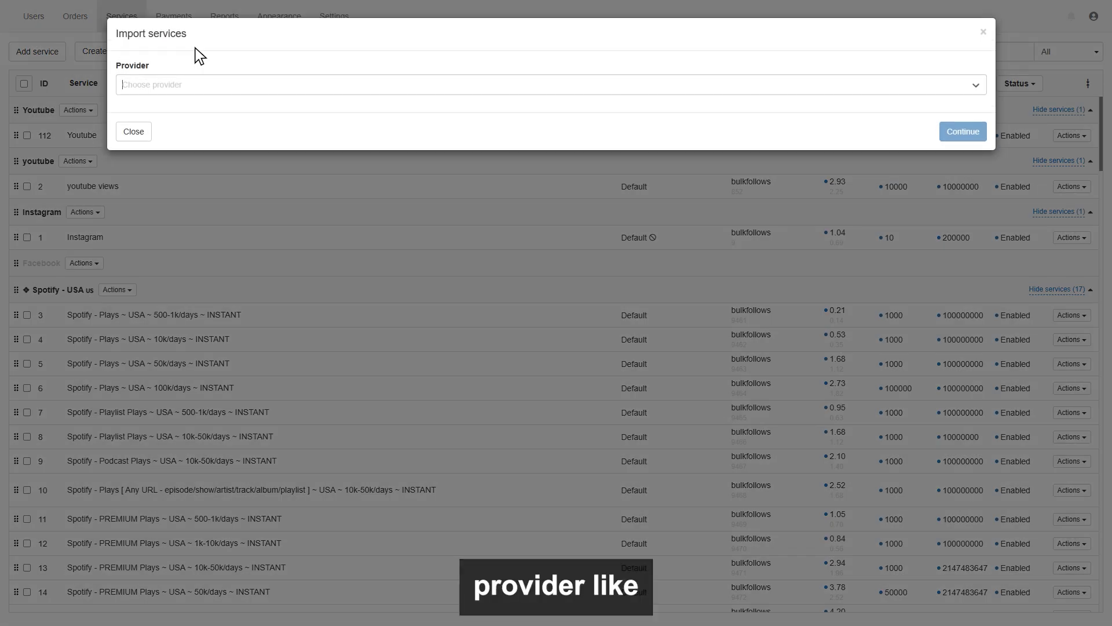
click(141, 102)
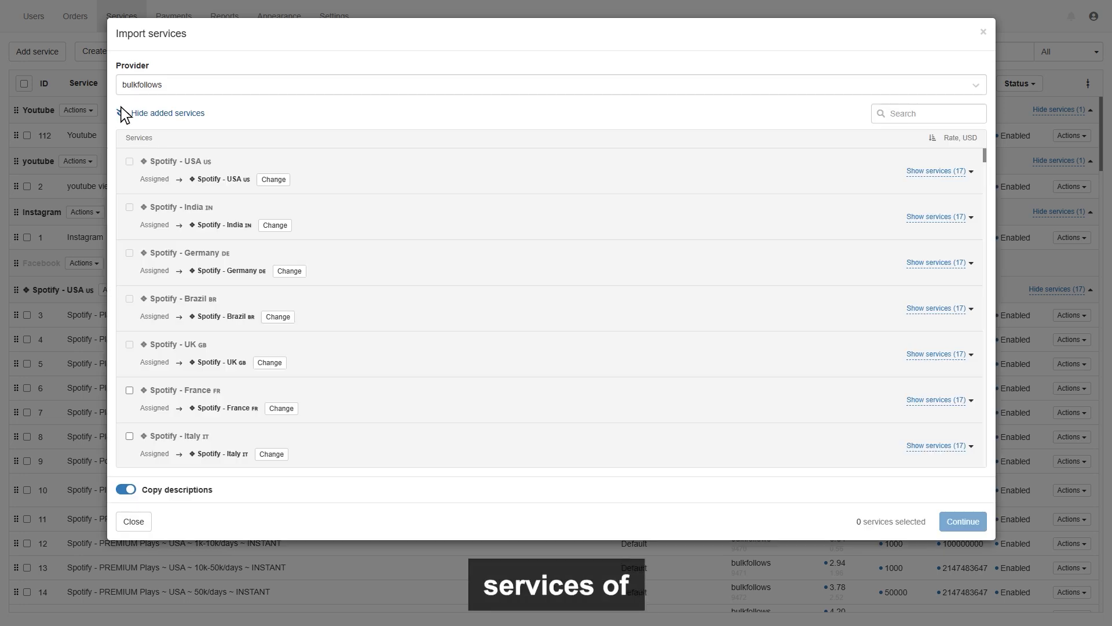
click(120, 113)
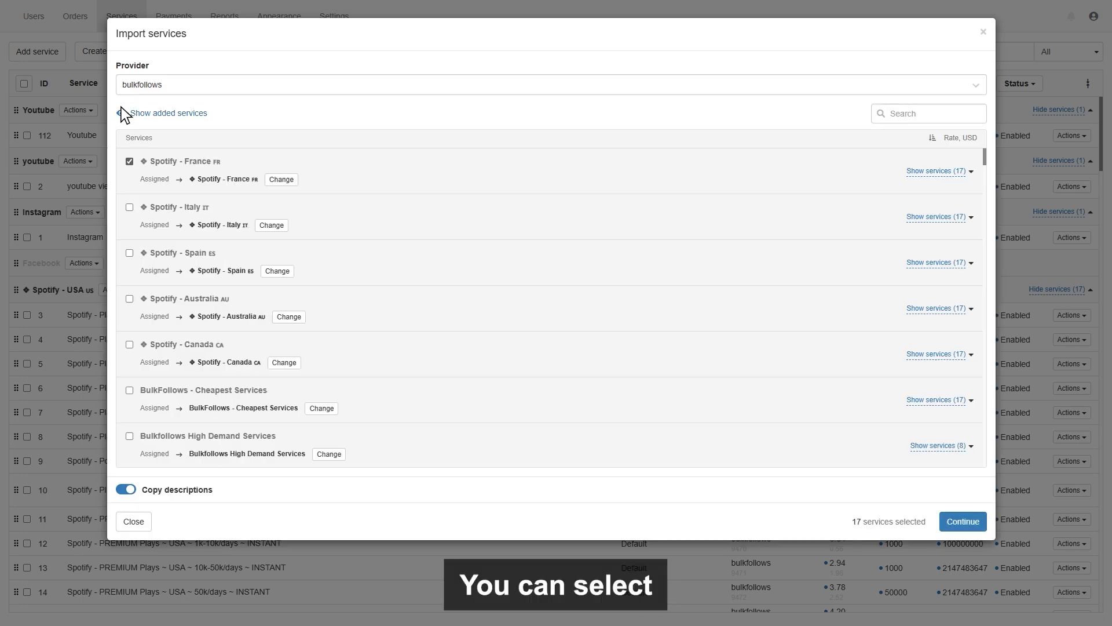
click(128, 206)
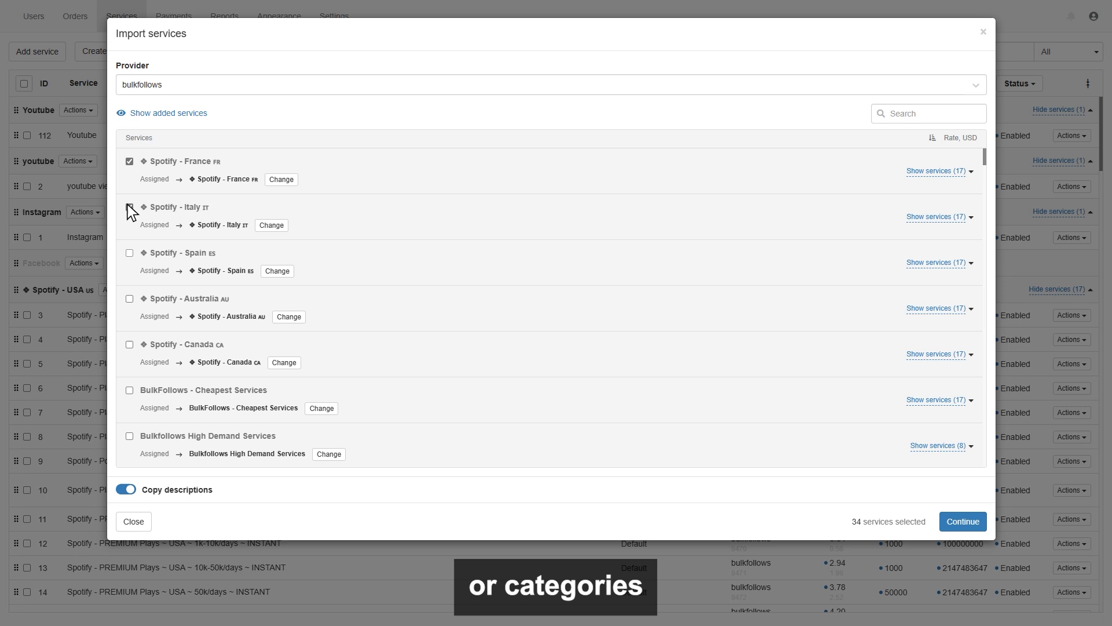
click(129, 253)
click(128, 299)
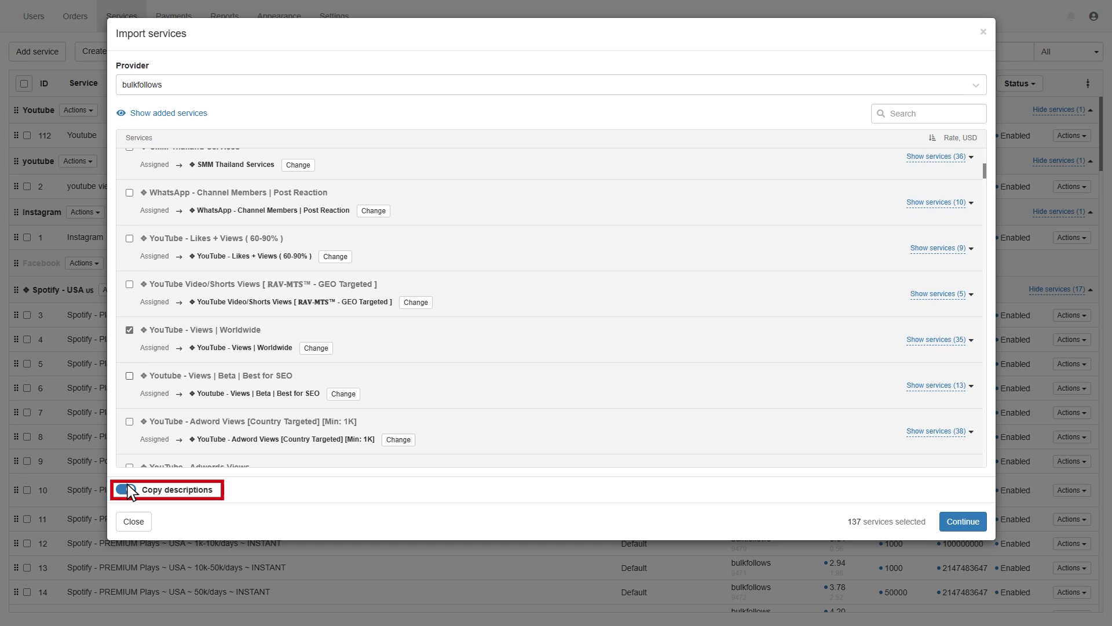
Step: Set the price raise to 0 fixed and 50 percent, then import the selected services
click(961, 515)
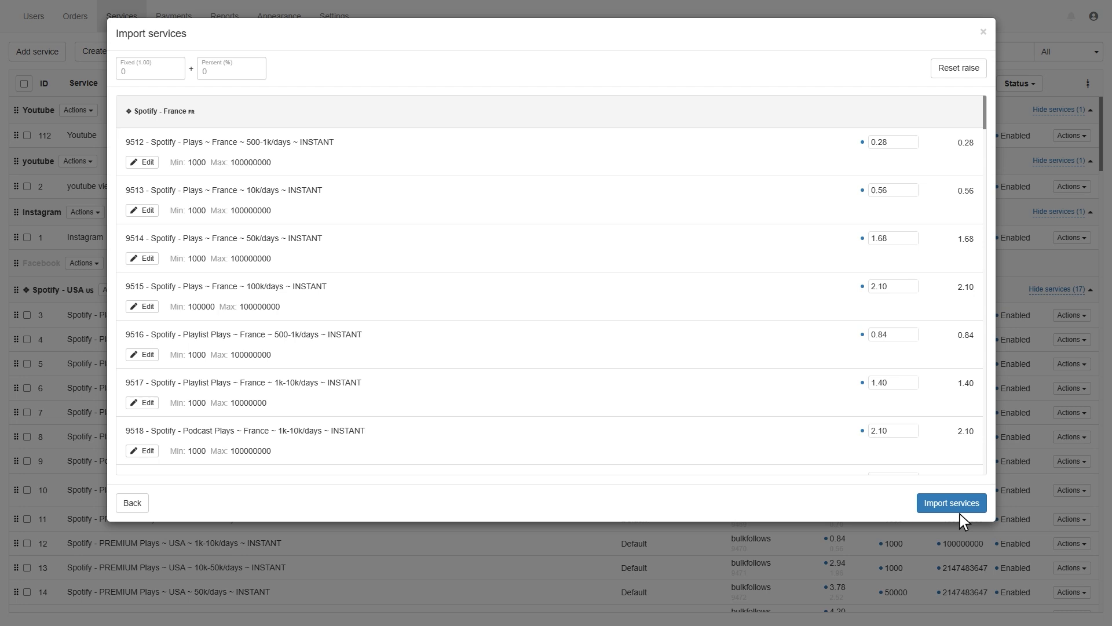
click(145, 78)
text(5)
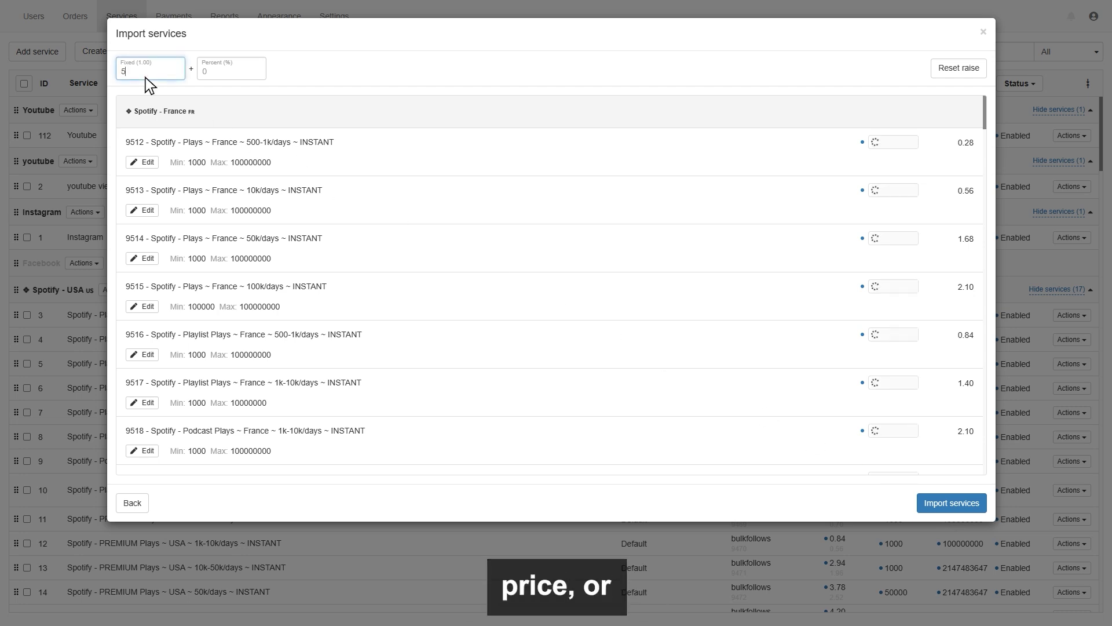
key(BackSpace)
key(Tab)
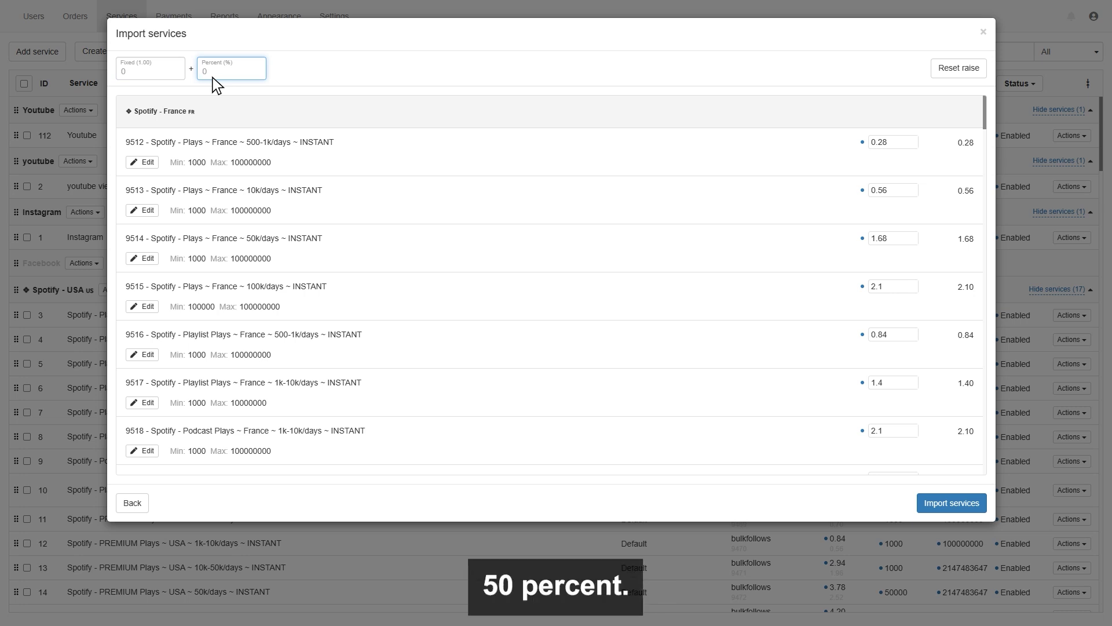
text(50)
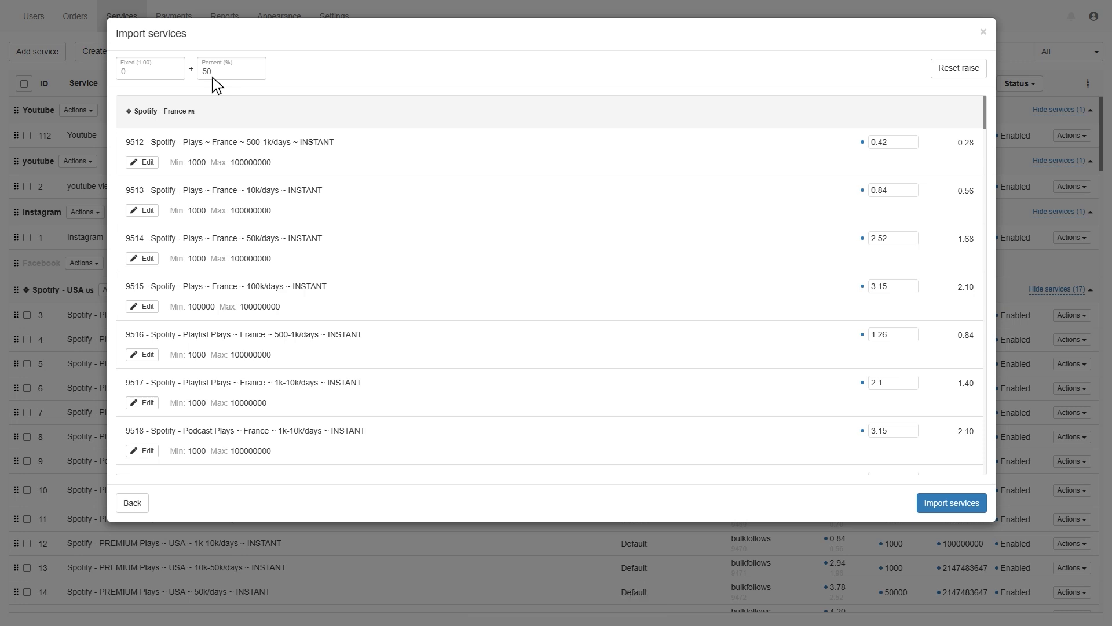
click(948, 497)
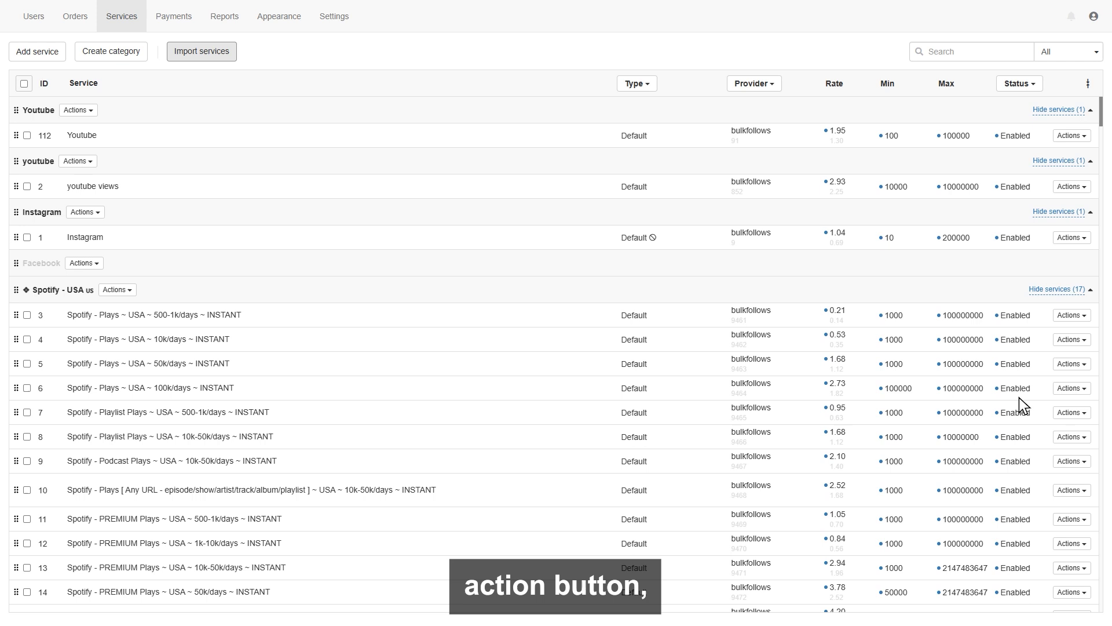
click(1083, 313)
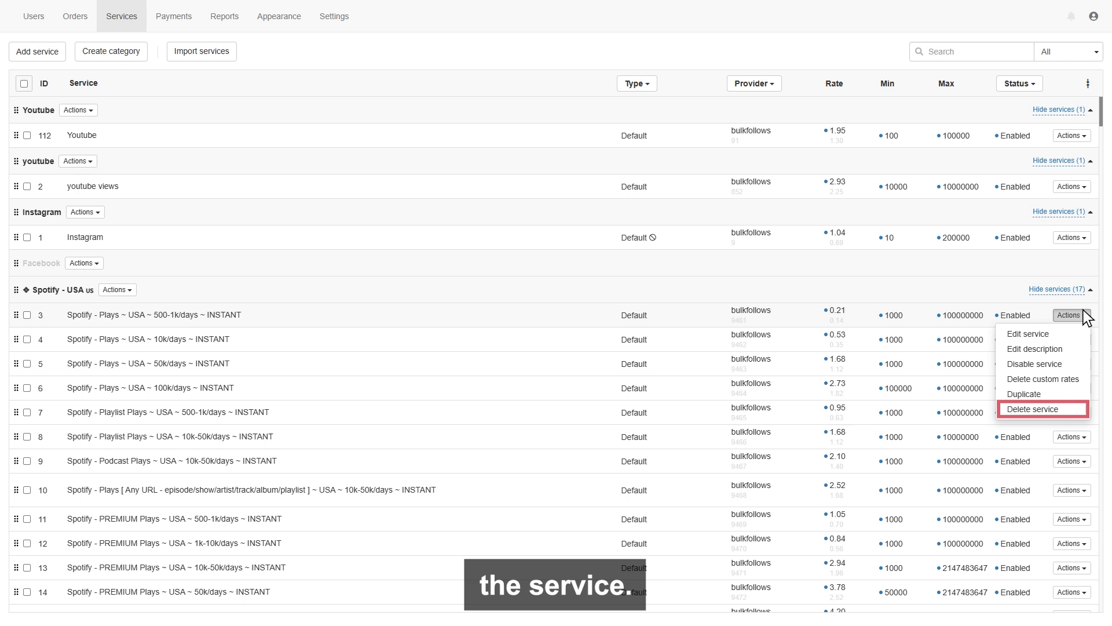
click(1083, 311)
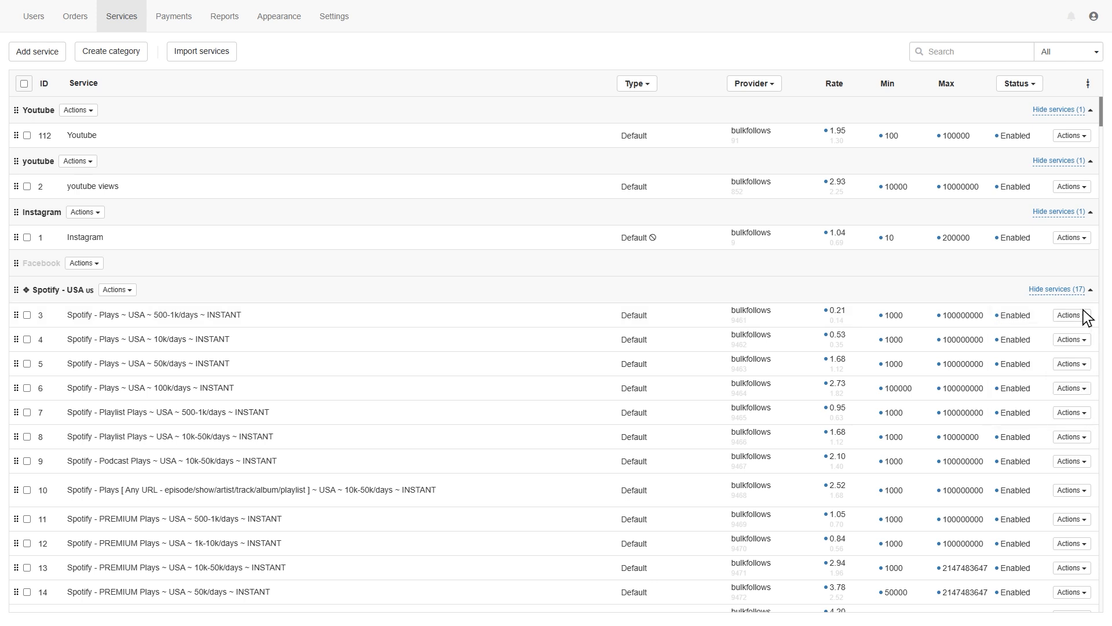
Step: On the Payments page, try a manual Bonus payment of 5 with memo 2, then close it unrecorded
click(174, 17)
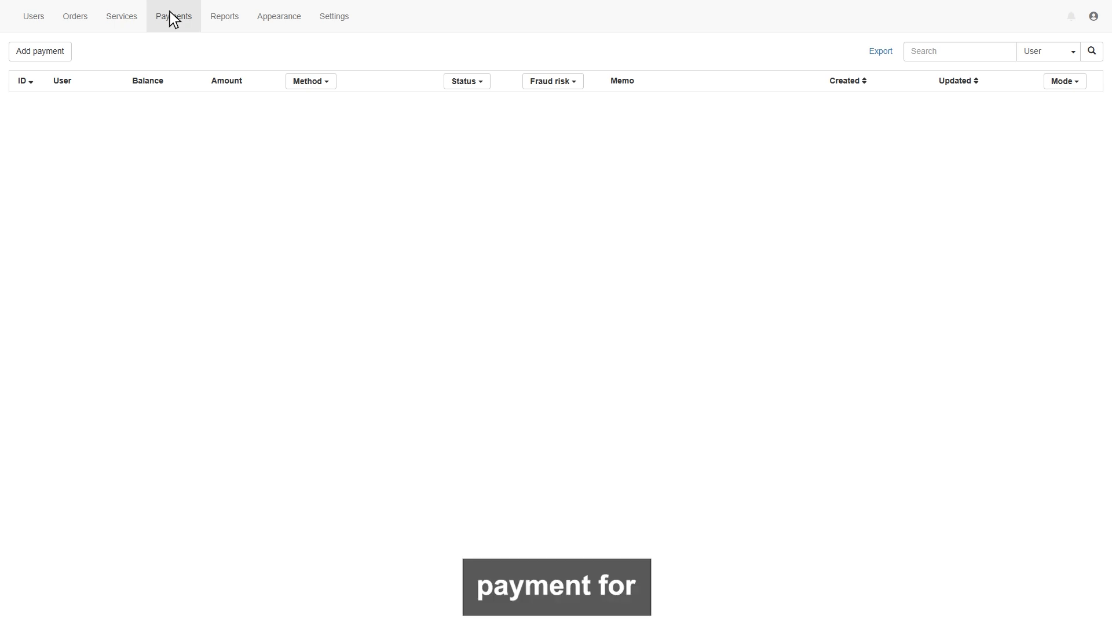
click(35, 45)
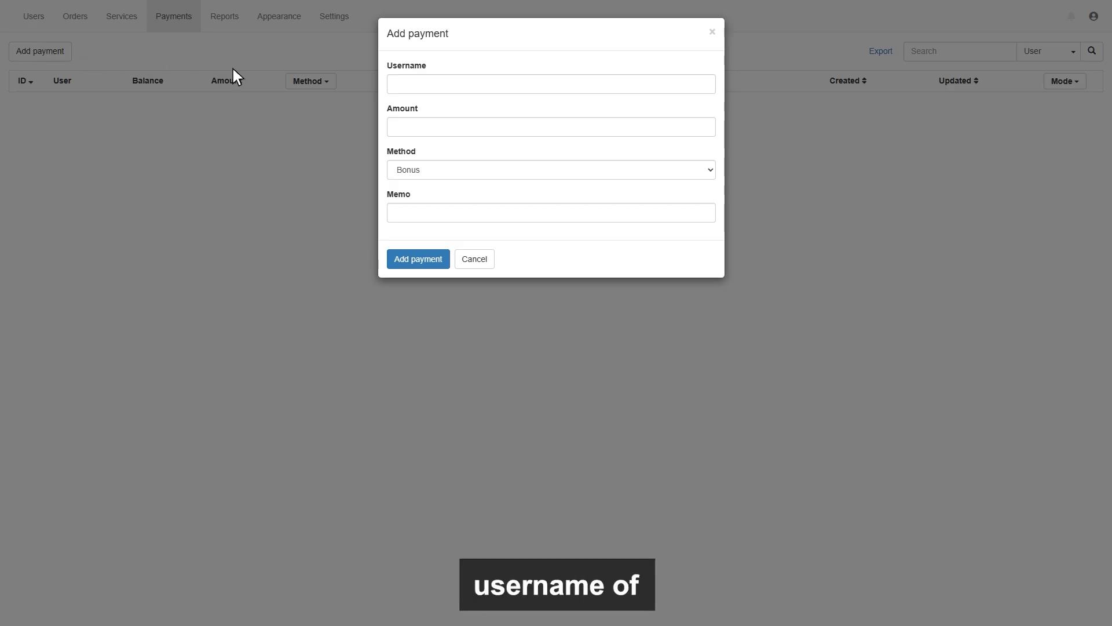
click(399, 87)
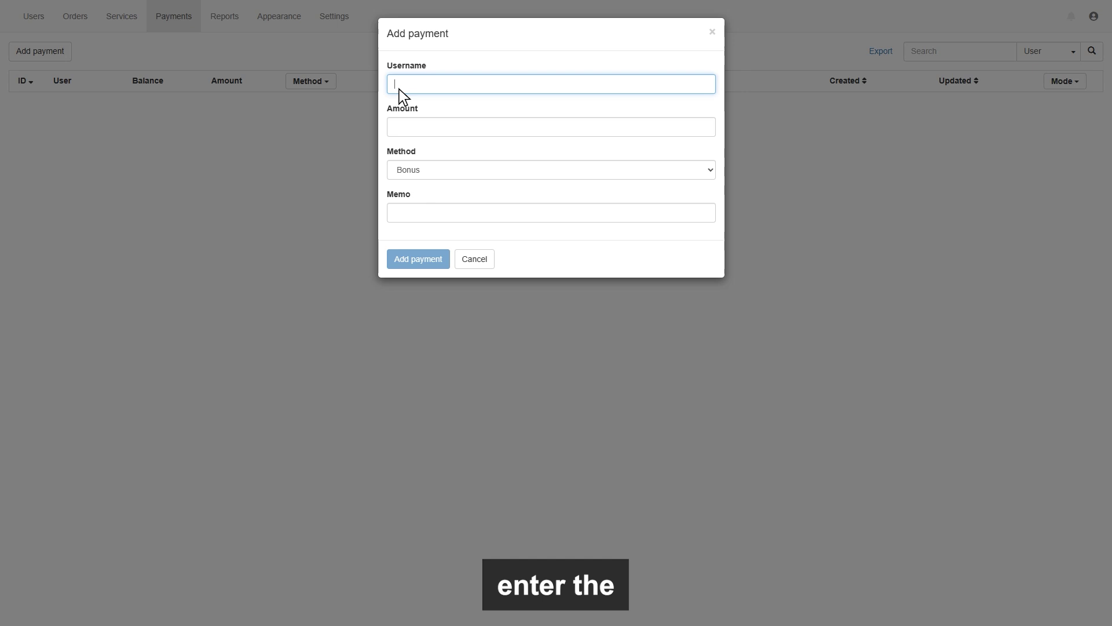
key(Tab)
text(5)
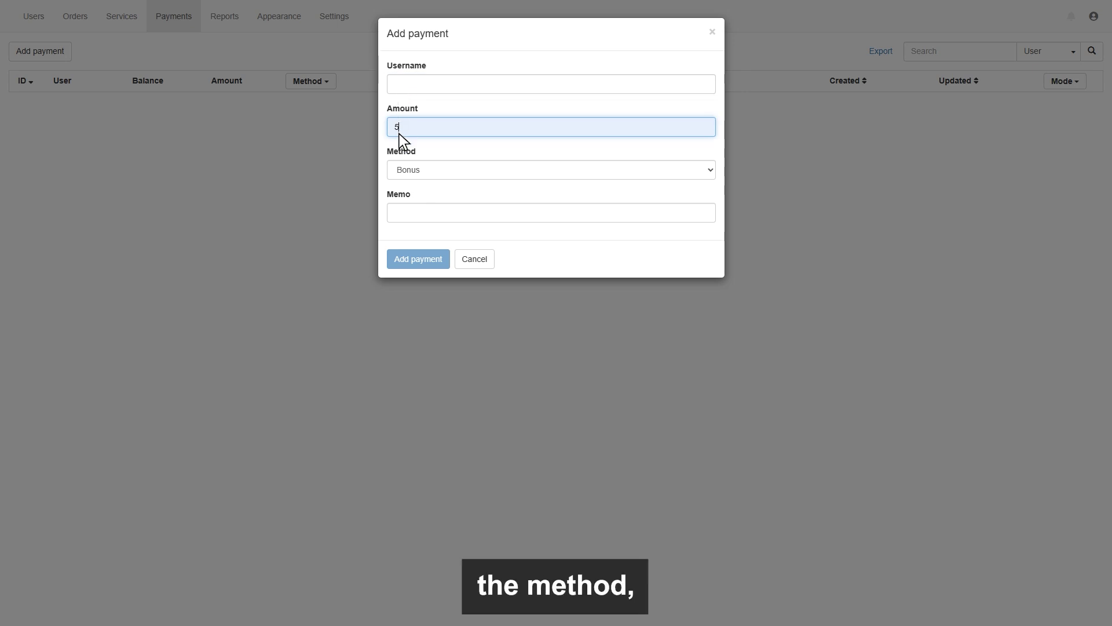
click(418, 164)
key(Tab)
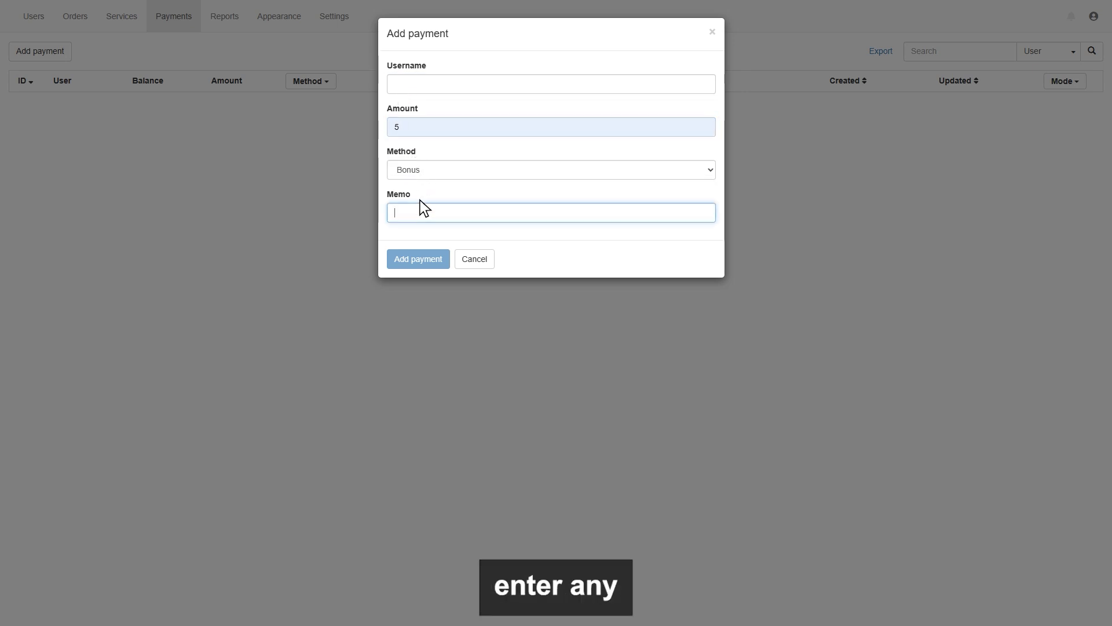
text(2)
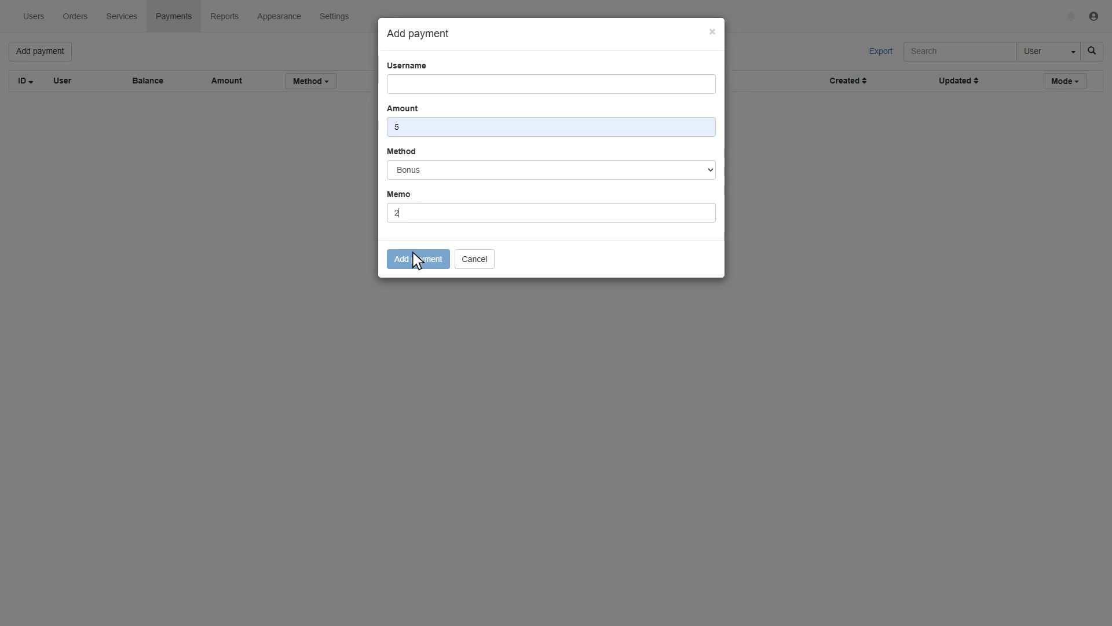
click(414, 255)
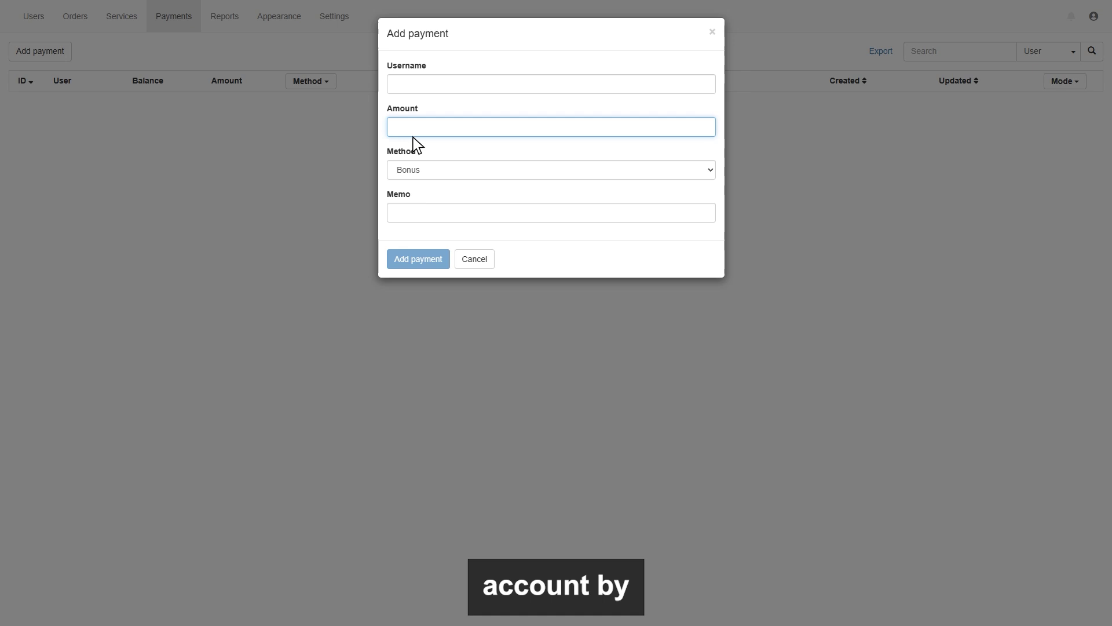
text(-10)
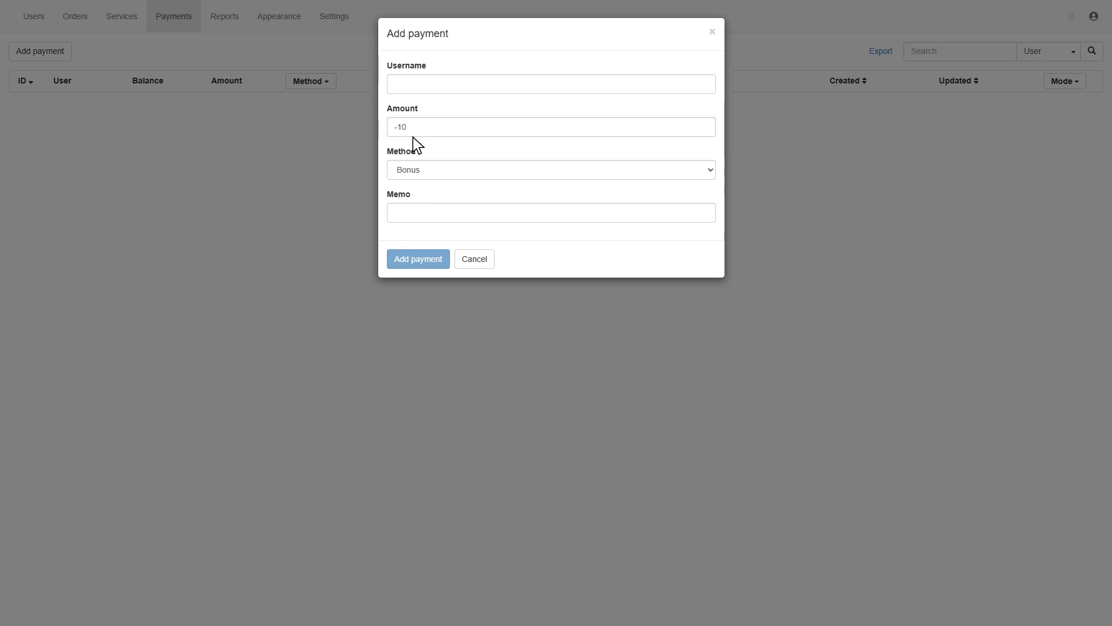
key(Escape)
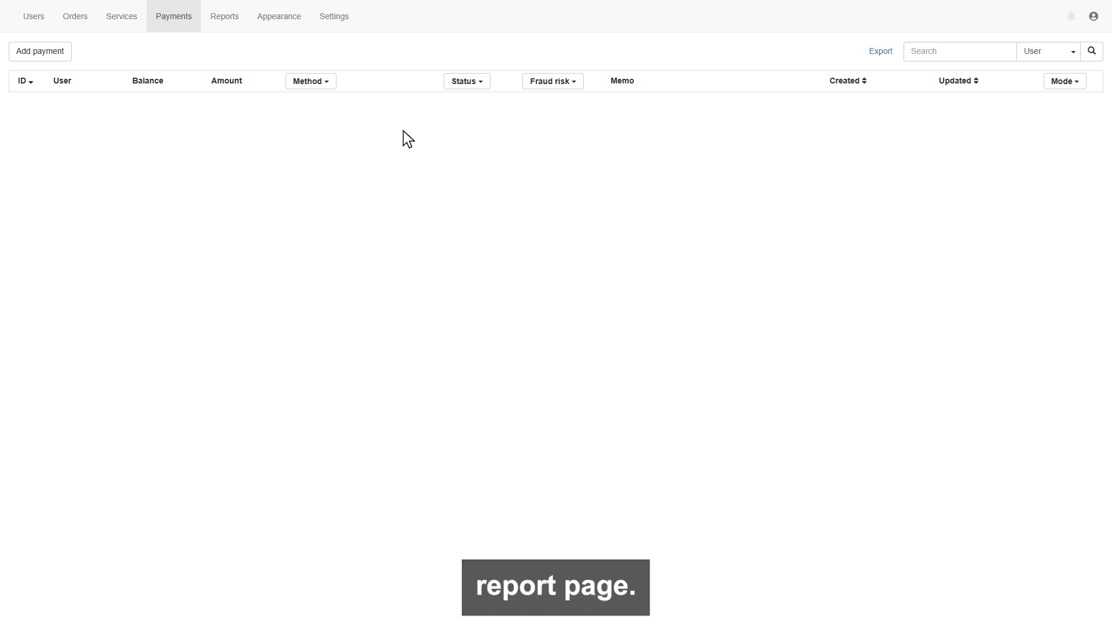
Step: Review the payments report as table and chart, then the Orders, Tickets and 2024 Profits reports
click(224, 18)
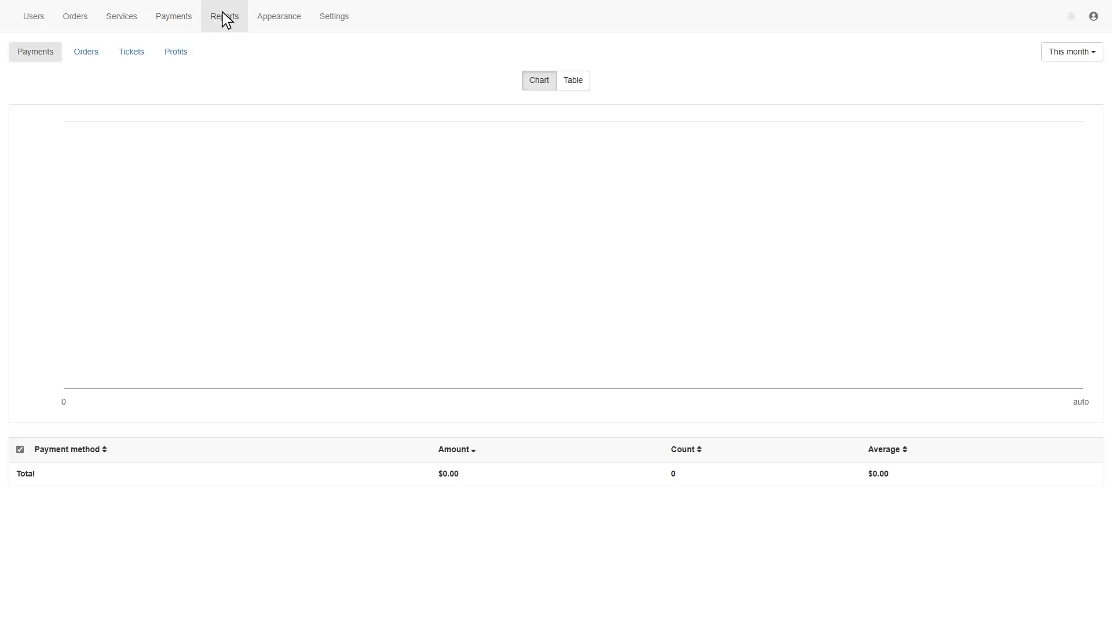
click(573, 82)
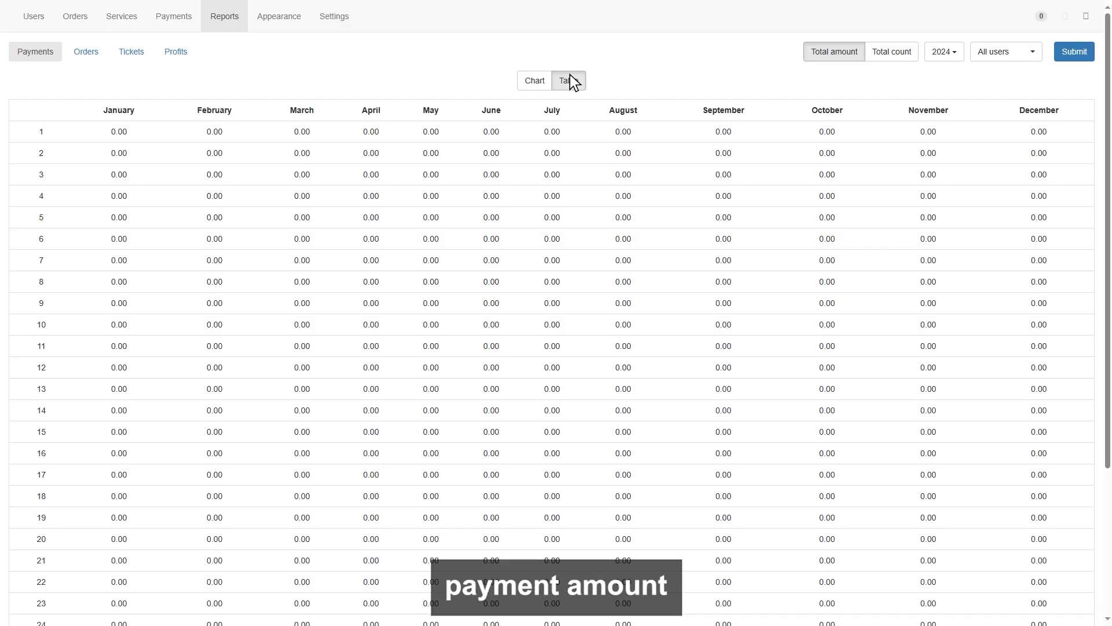
click(533, 80)
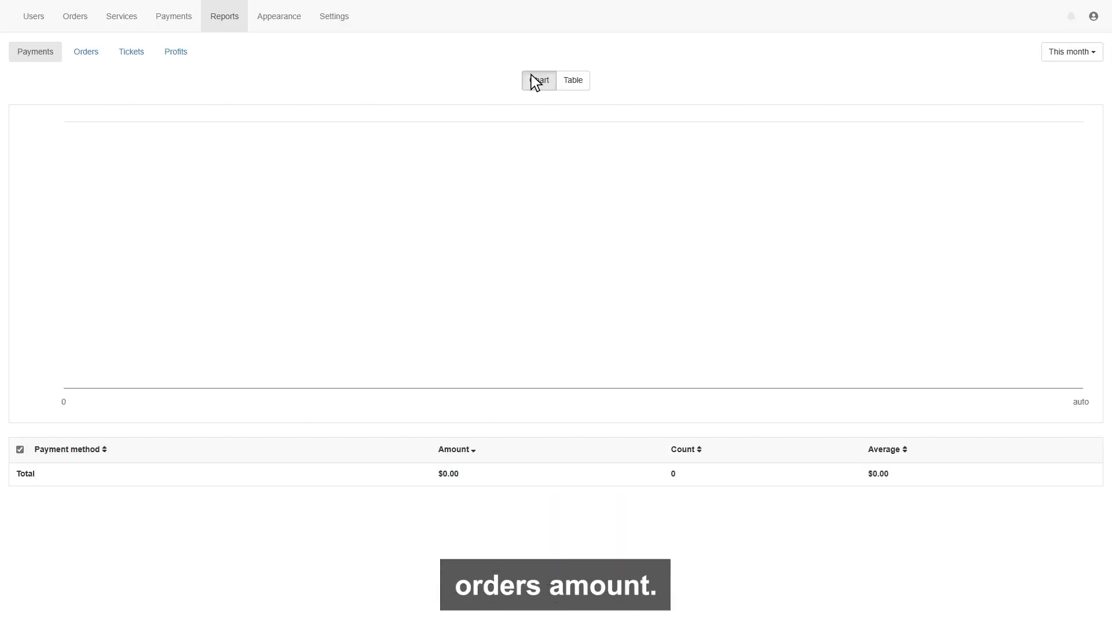
click(86, 52)
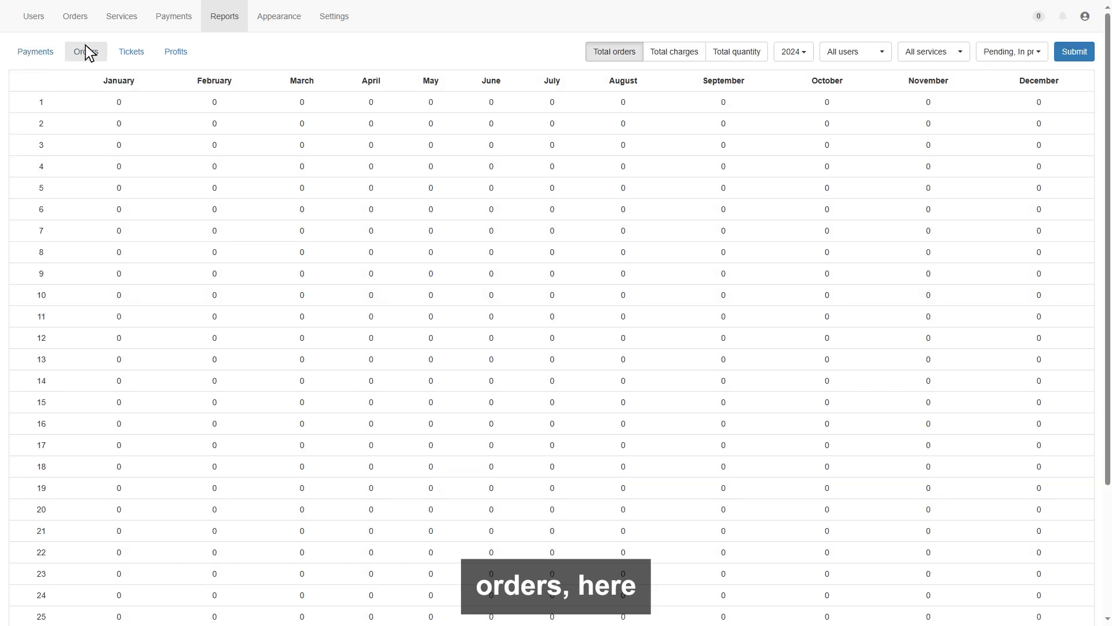
click(128, 47)
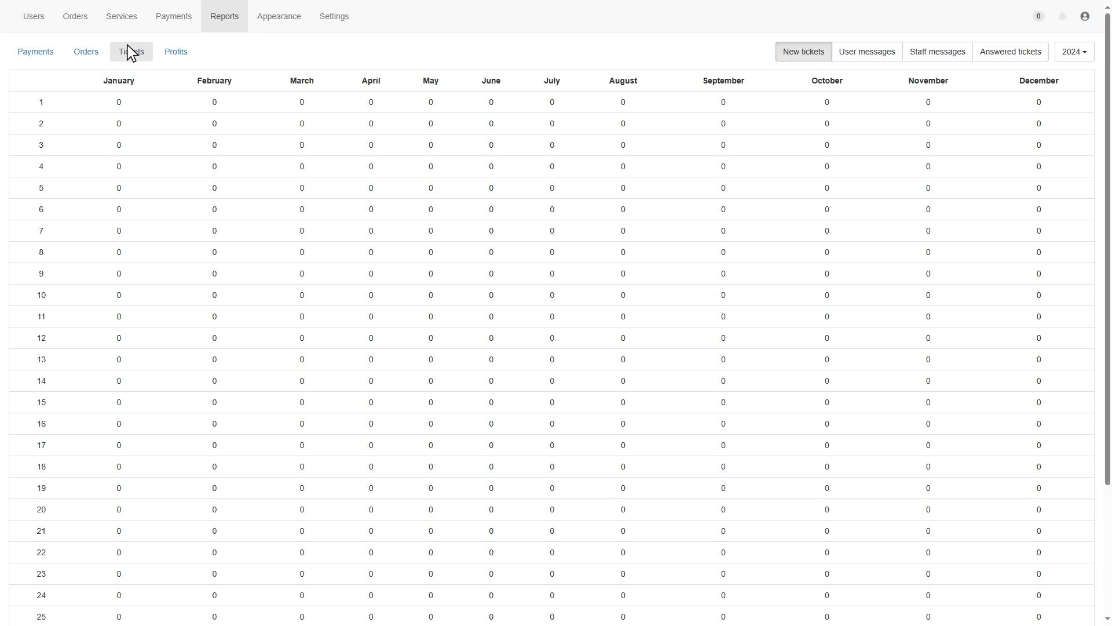
click(176, 52)
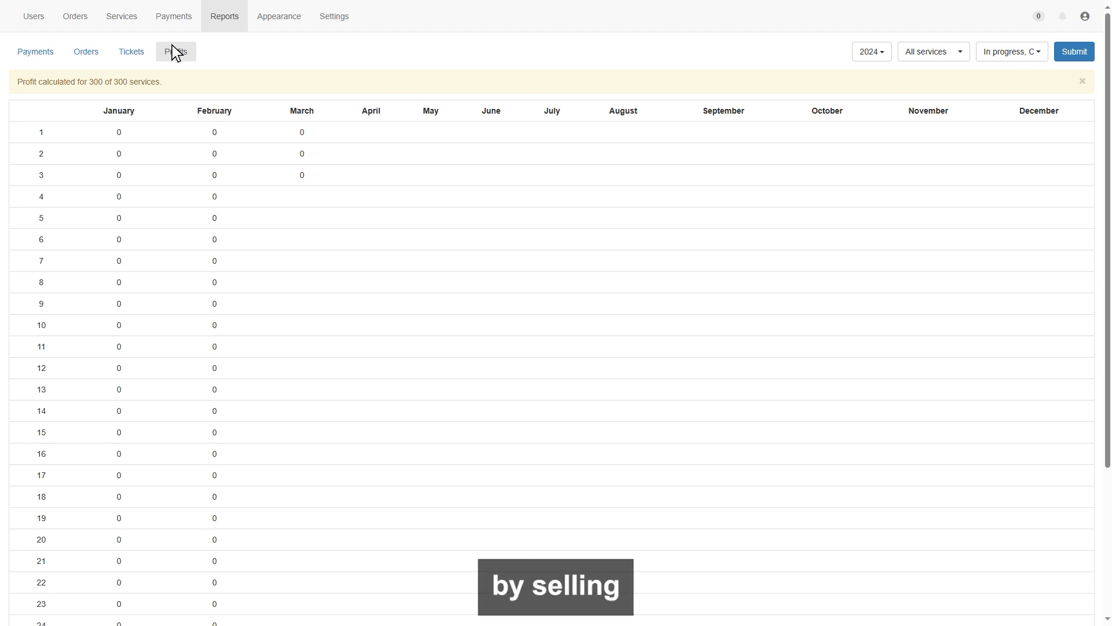
Step: Browse Appearance Pages and Themes, then view the Bootstrap theme's layout.twig code
click(277, 16)
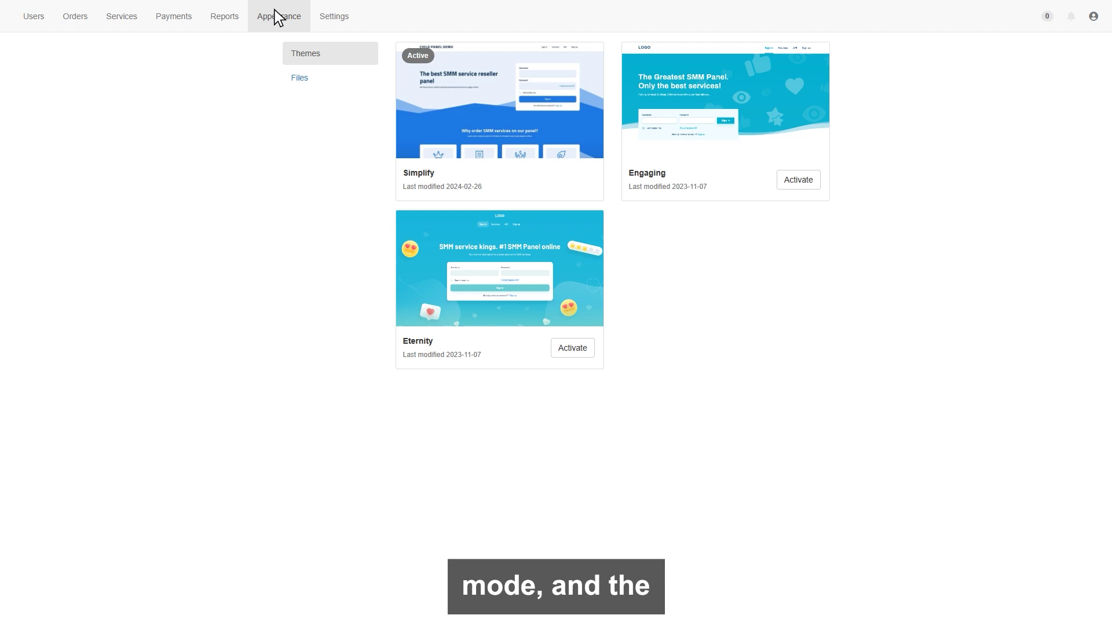
click(277, 16)
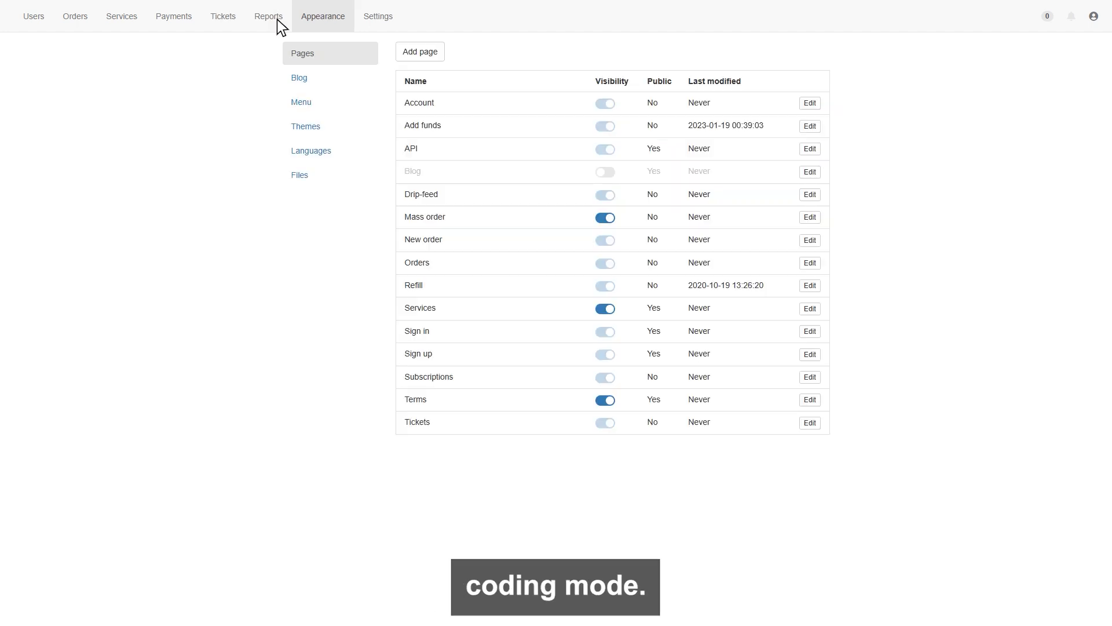
click(306, 127)
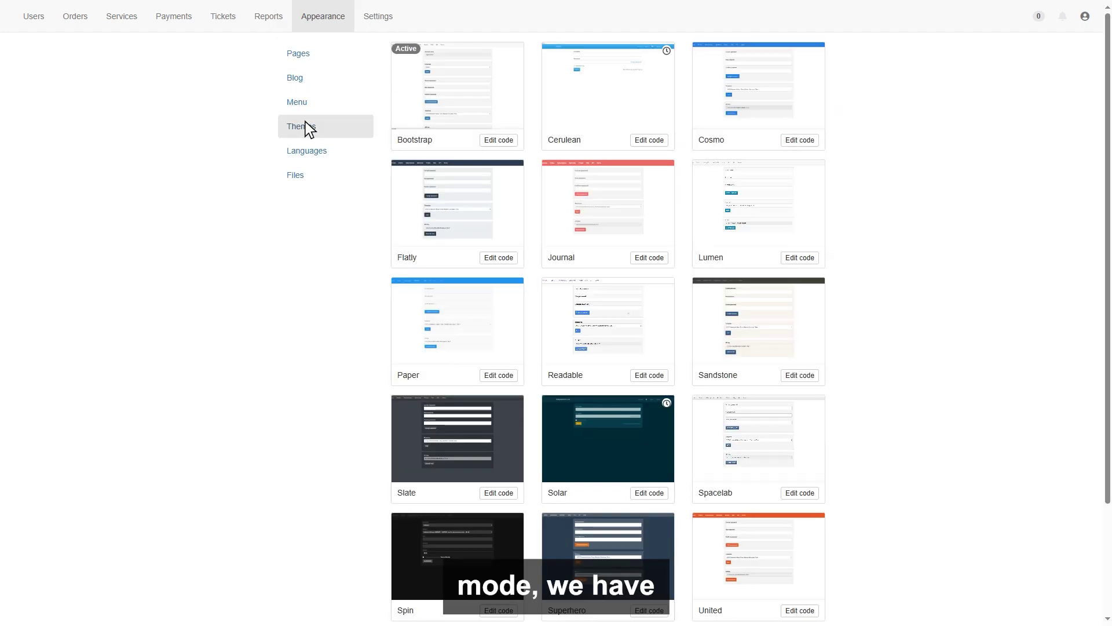
scroll(306, 128, down, 2)
scroll(305, 129, up, 2)
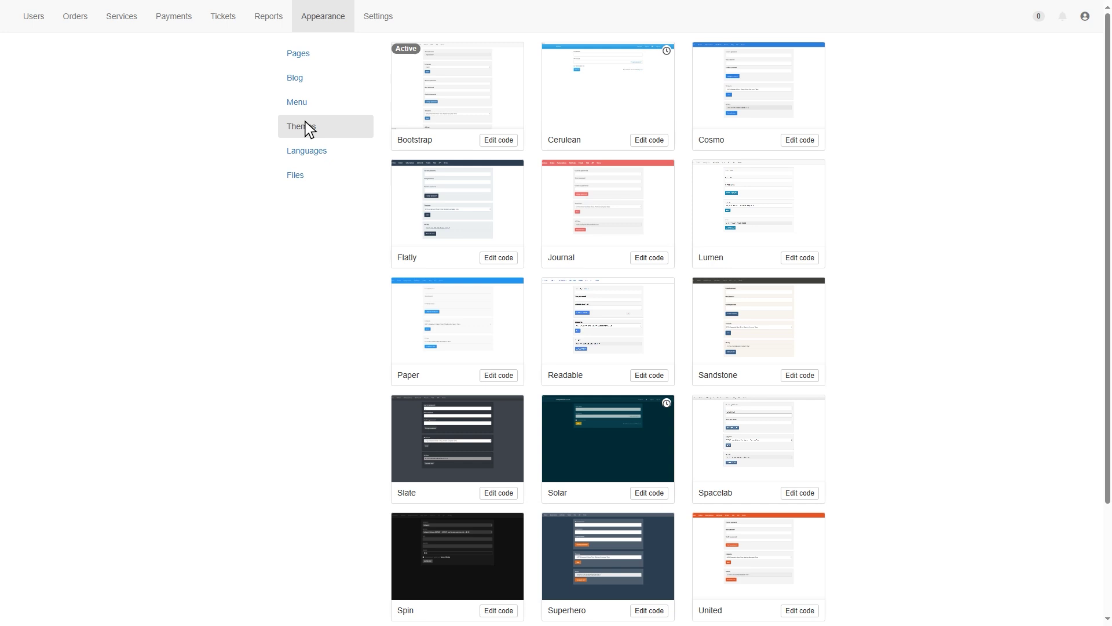
click(494, 135)
click(272, 105)
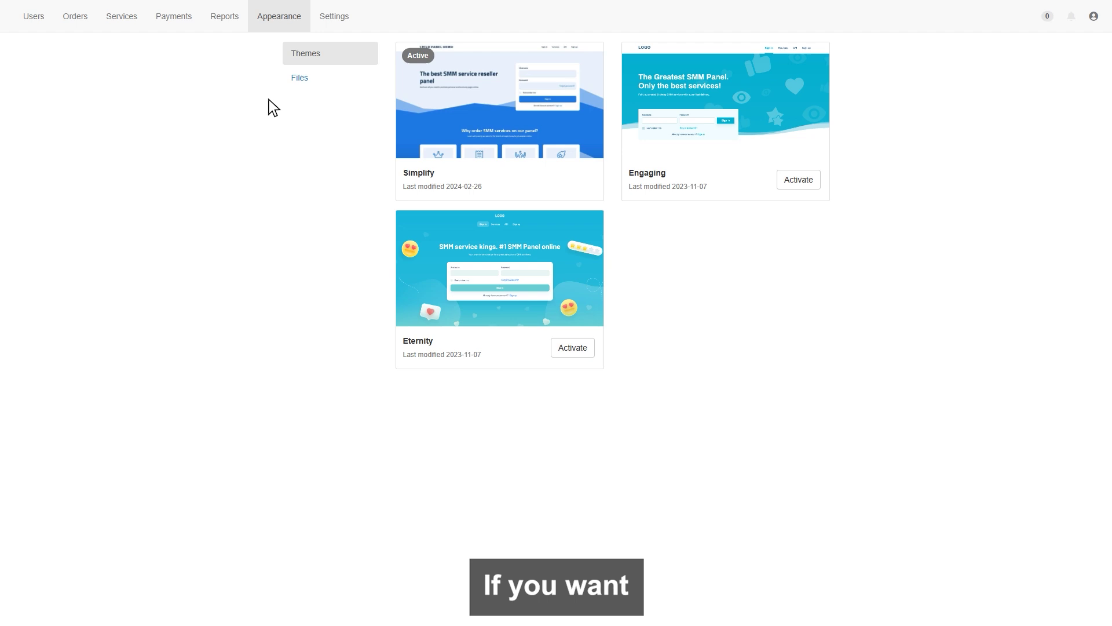
Step: Open Simplify in the visual editor, check its Pages list, publish, then open Appearance Files
mouse_move(496, 93)
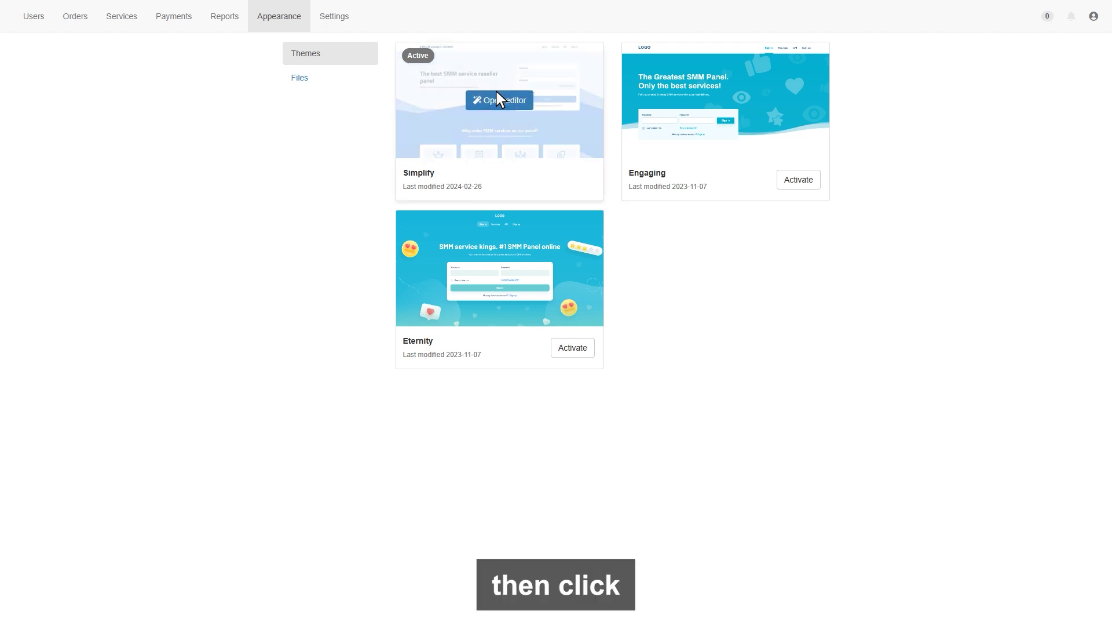
click(497, 93)
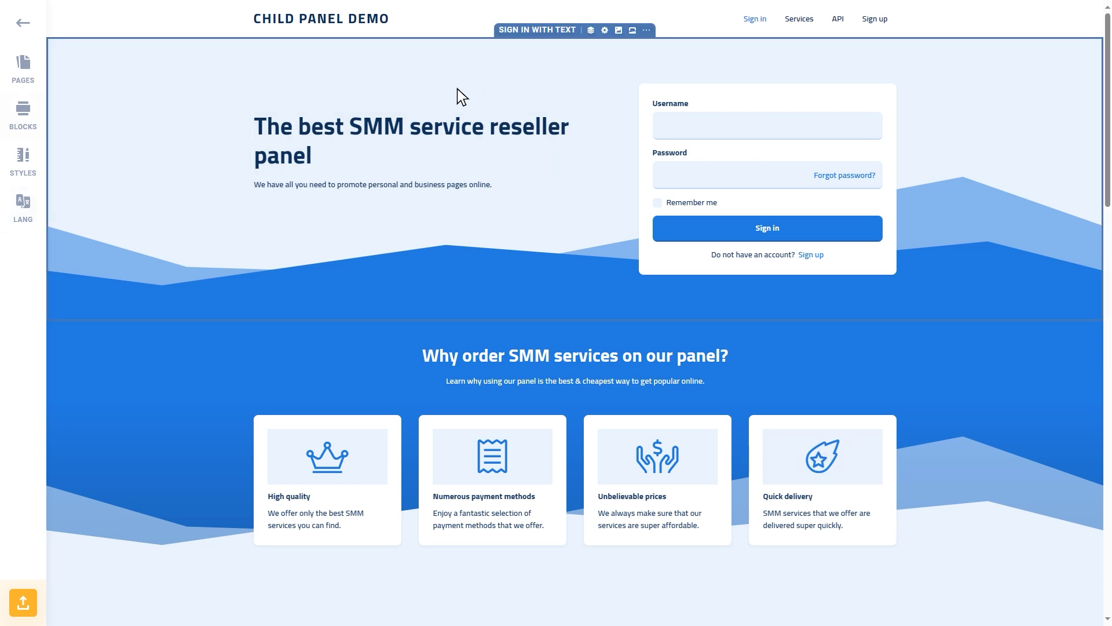
click(23, 63)
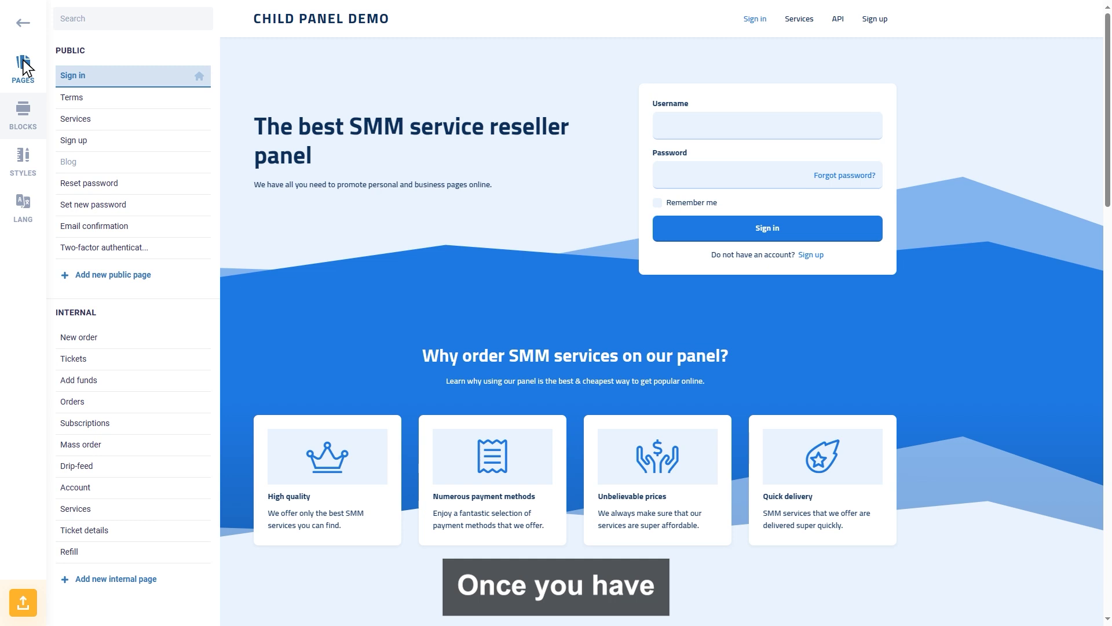
click(23, 65)
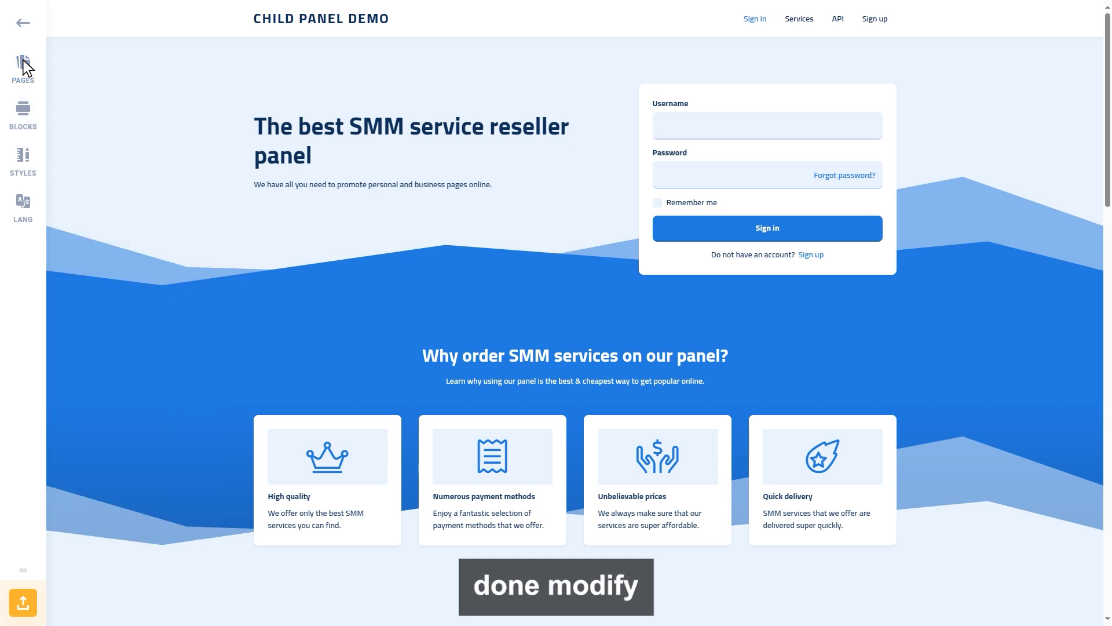
click(22, 602)
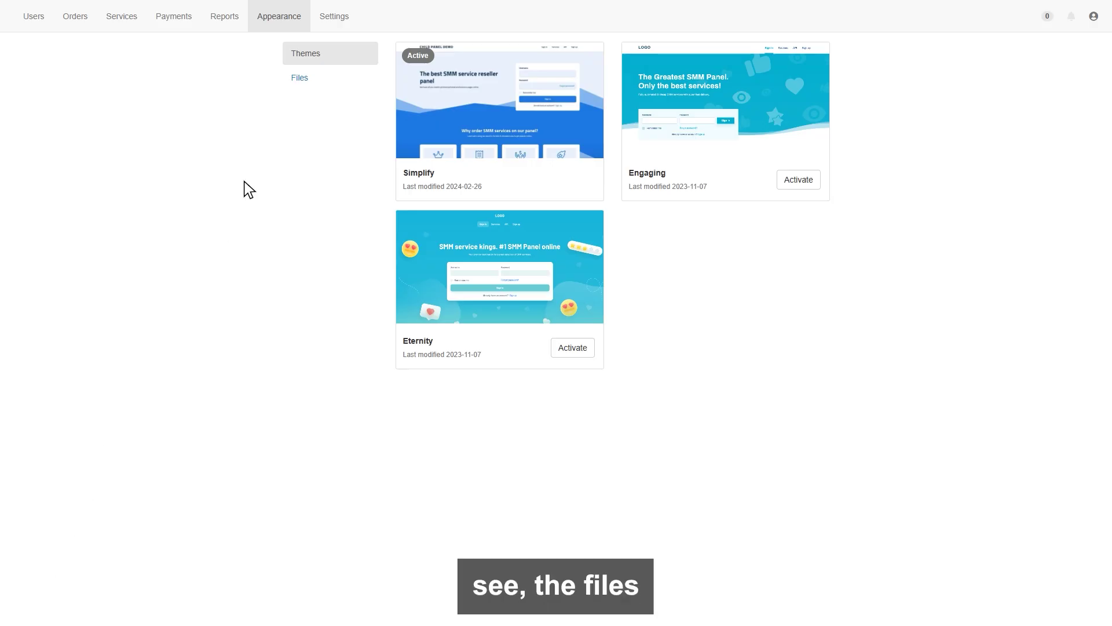
click(301, 77)
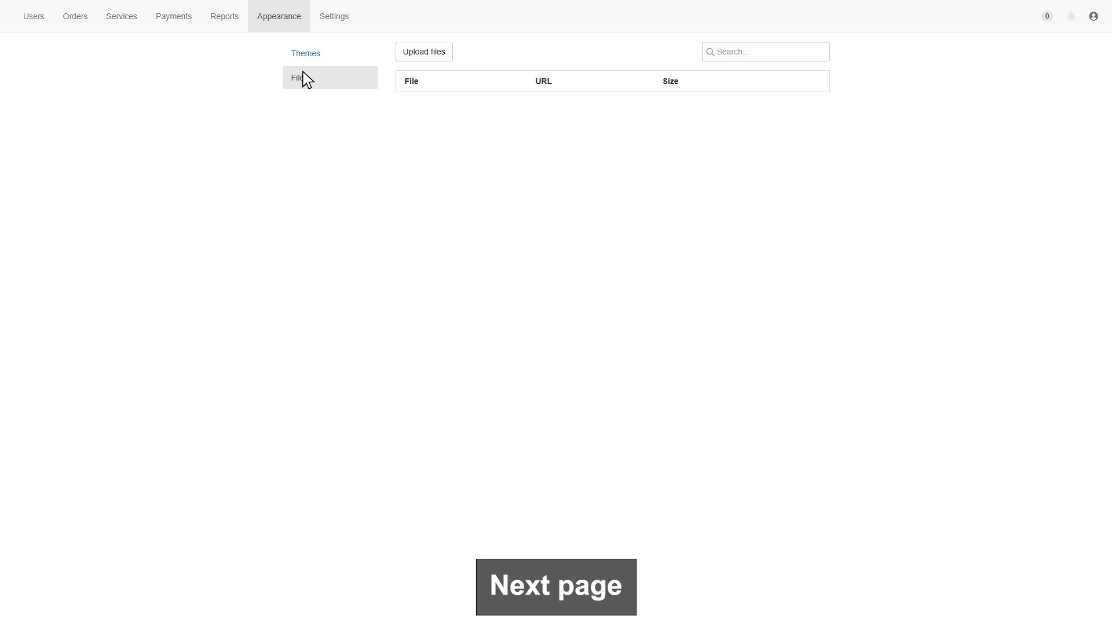
Step: Review Timezone, Currency format and Rates rounding (Hundredth) unchanged, then open the Providers list
click(333, 16)
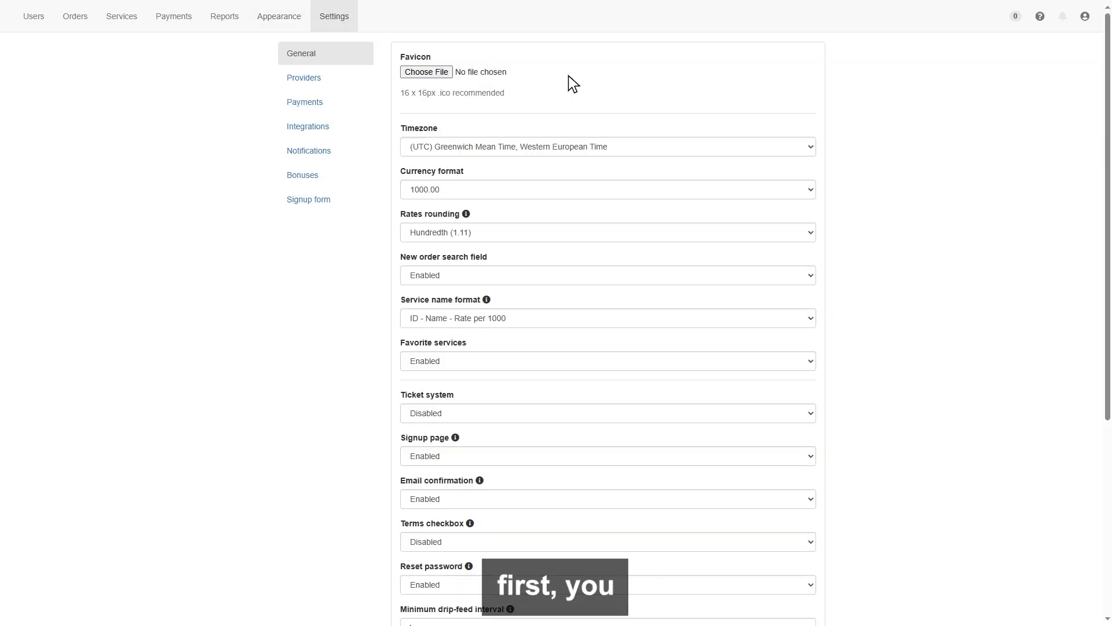
click(807, 140)
click(808, 140)
click(809, 183)
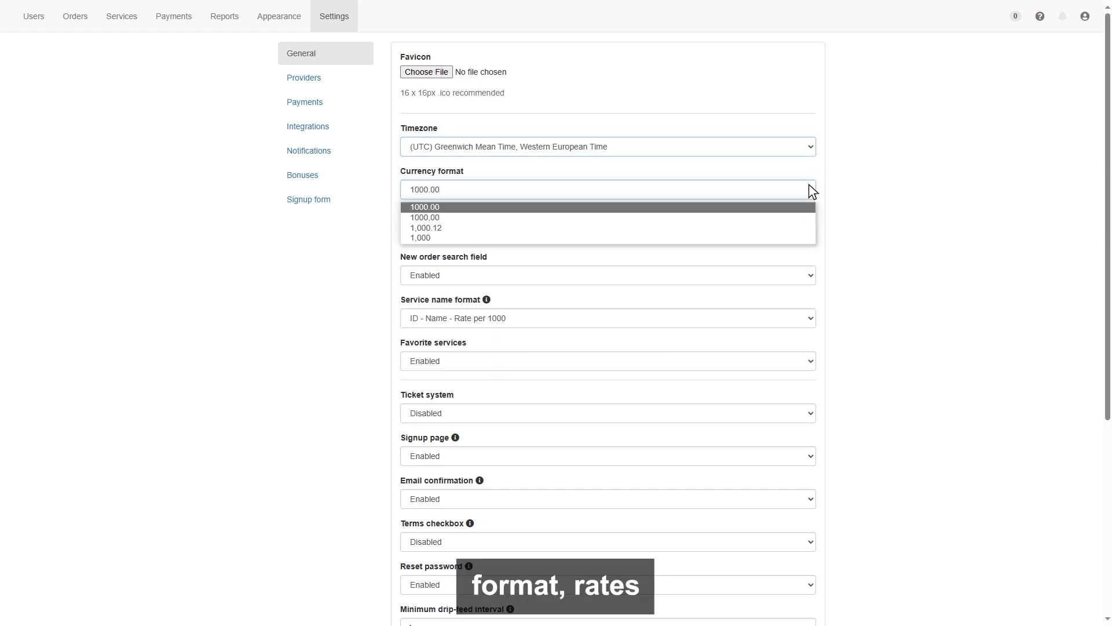
click(809, 183)
click(808, 226)
click(808, 228)
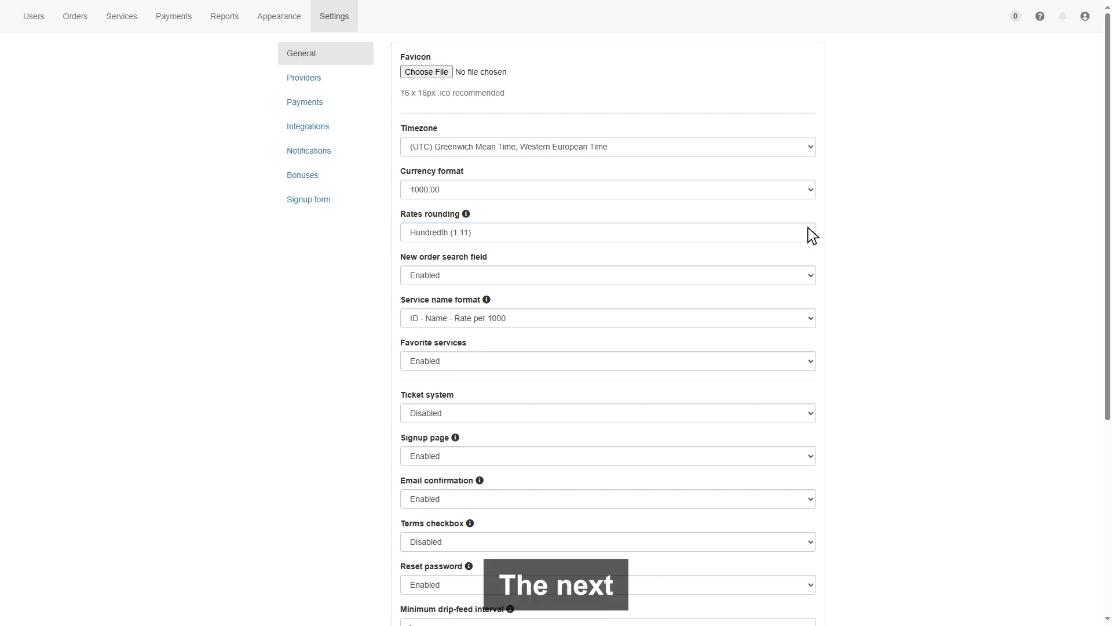
click(309, 77)
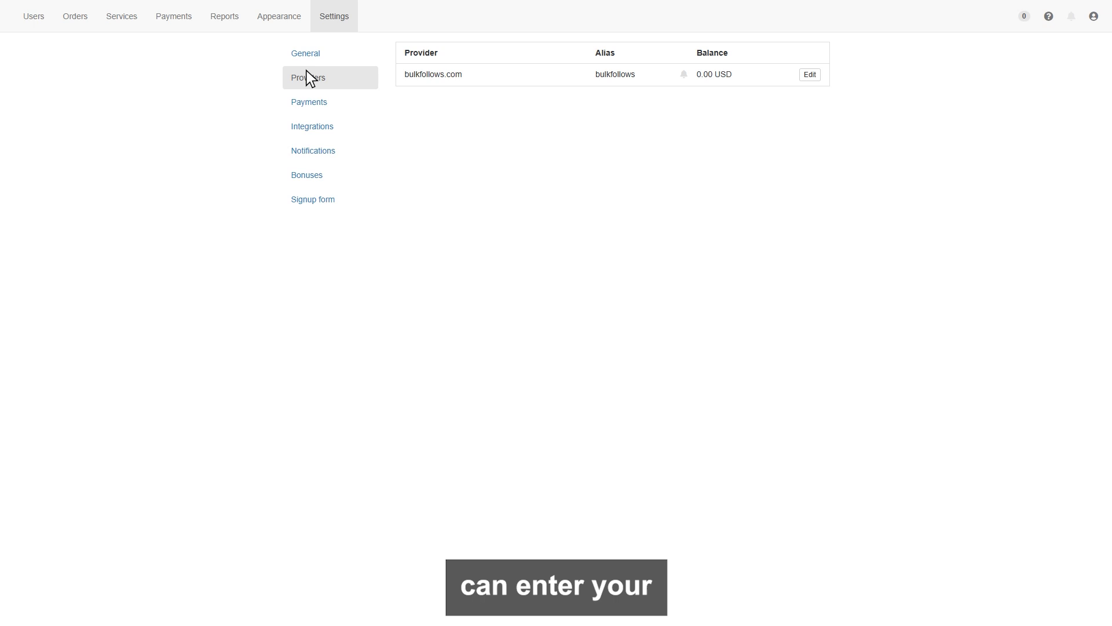
Step: Open the bulkfollows.com provider's edit form
click(809, 74)
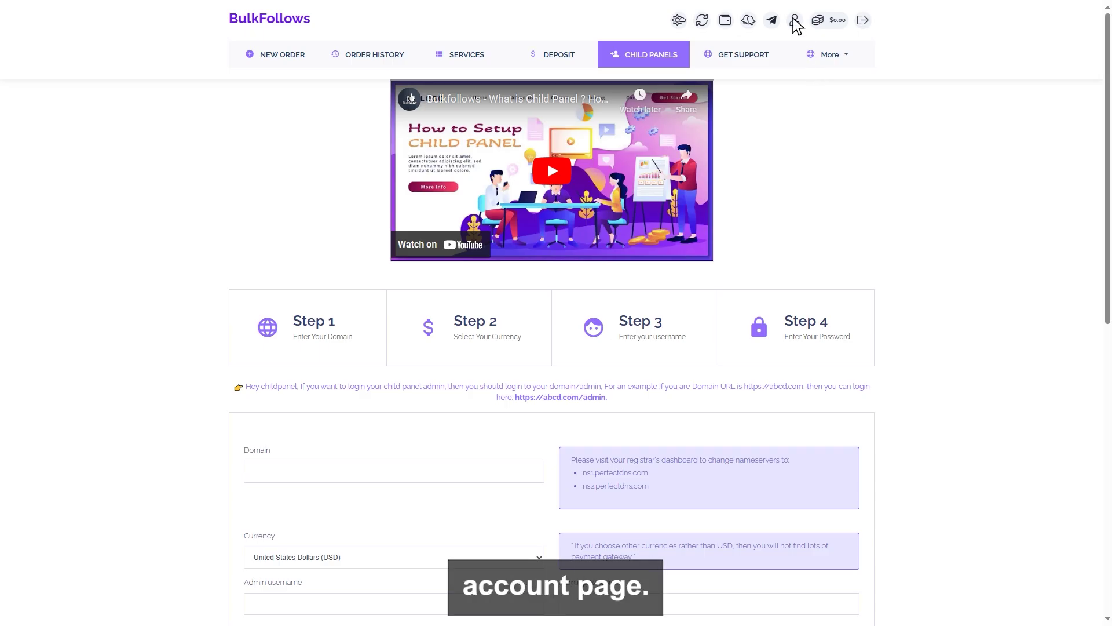
Step: Generate a new API key on the BulkFollows account page
click(794, 21)
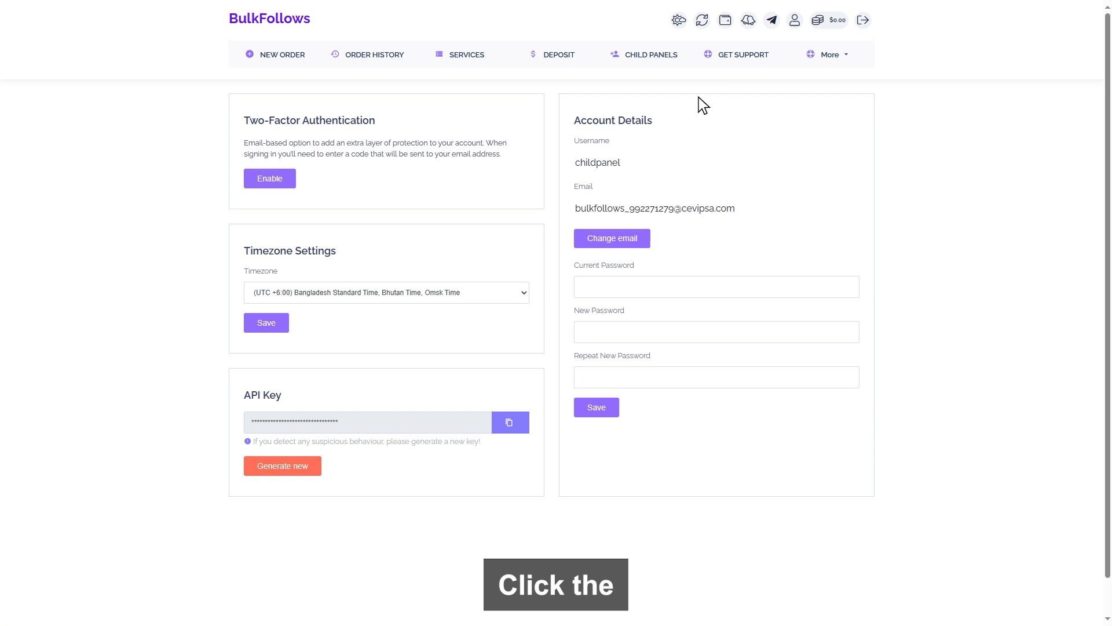
click(279, 466)
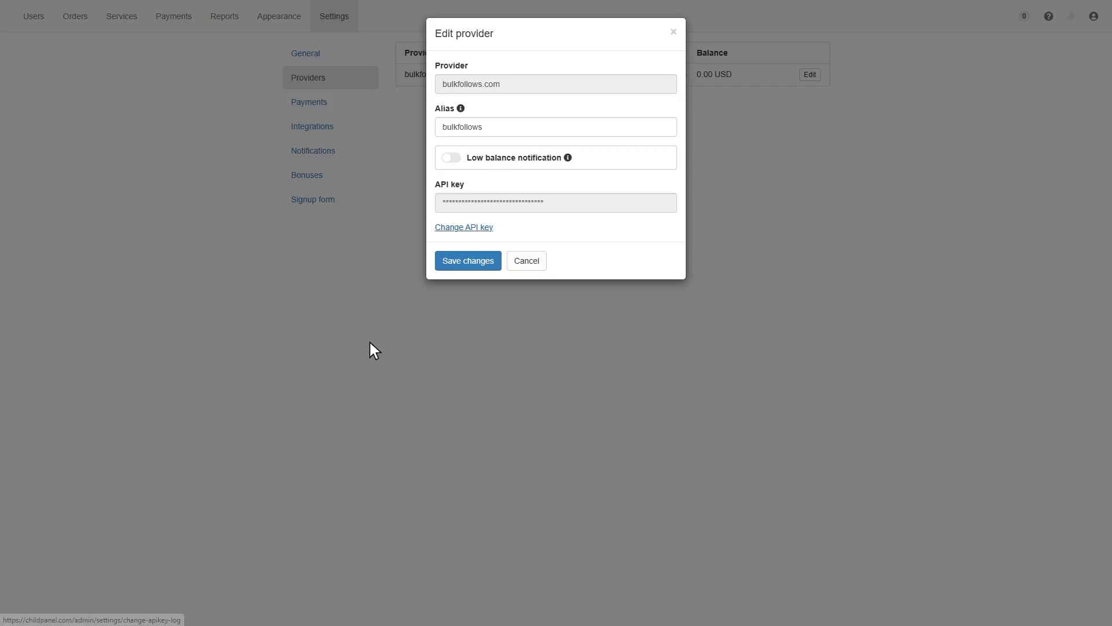
Step: Replace the bulkfollows.com provider's API key with the pasted new key and save
click(464, 228)
click(478, 202)
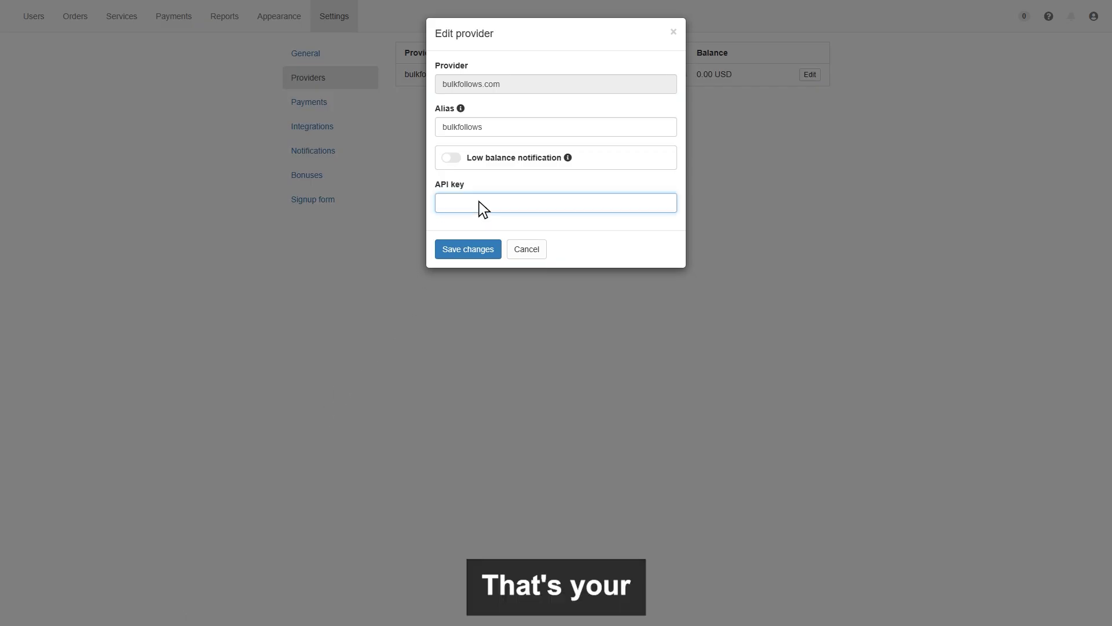
key(ctrl+v)
click(466, 244)
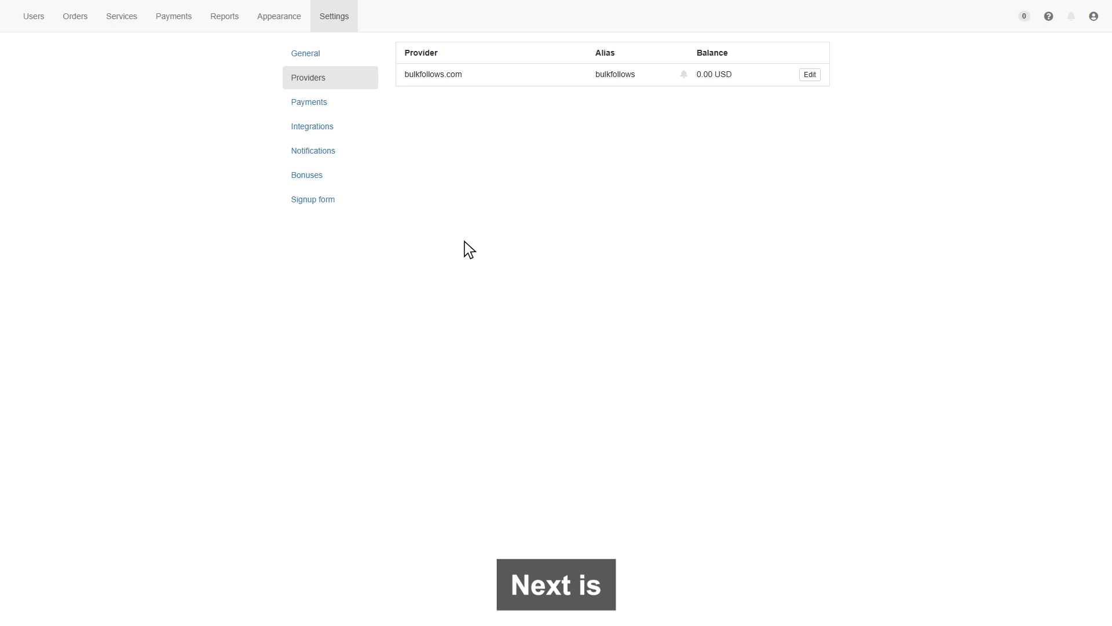
Step: Add Payoneer as a new payment method in Settings Payments
click(305, 96)
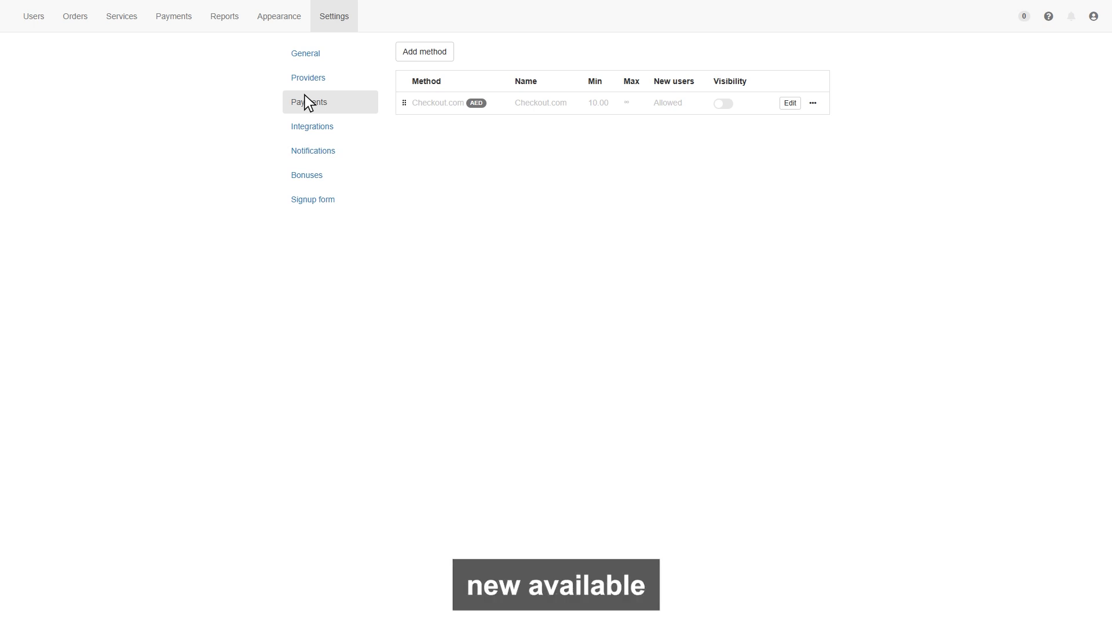
click(421, 50)
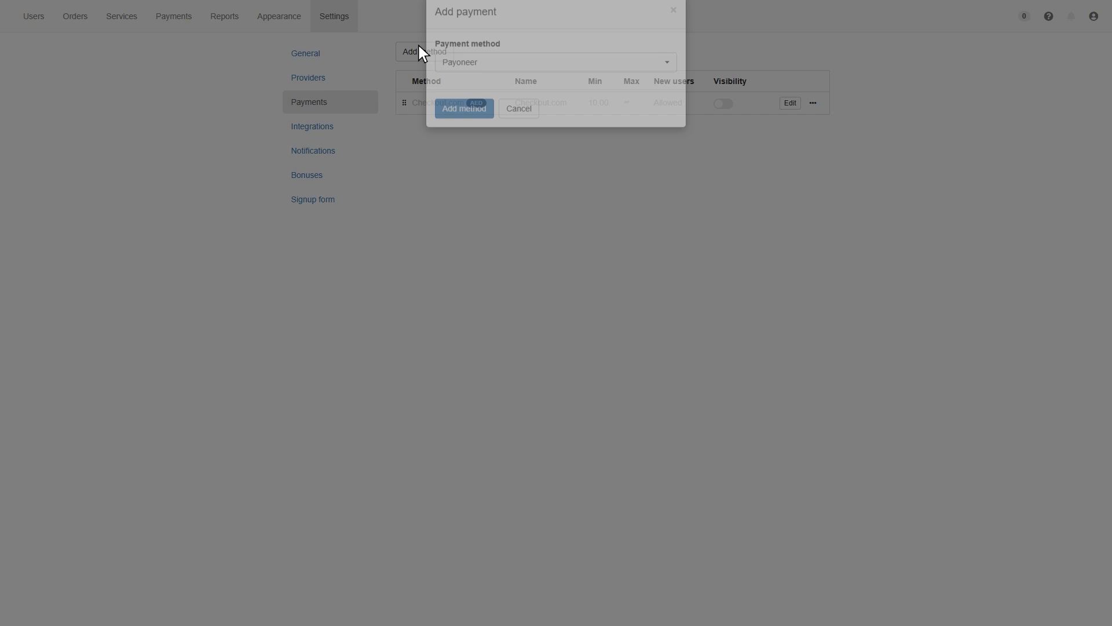
click(473, 86)
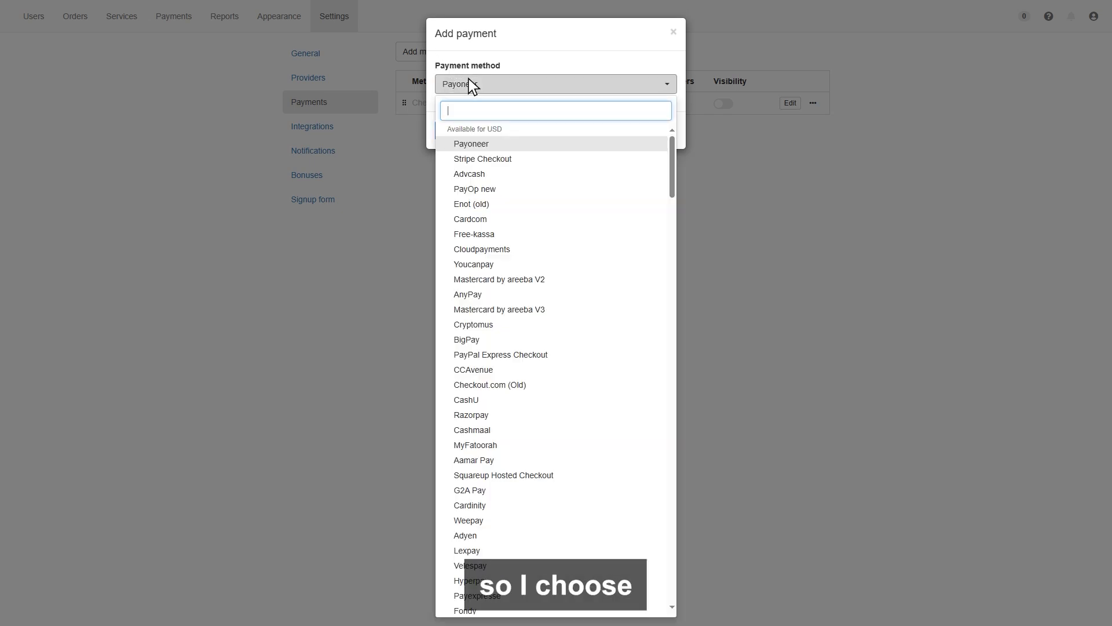
click(468, 82)
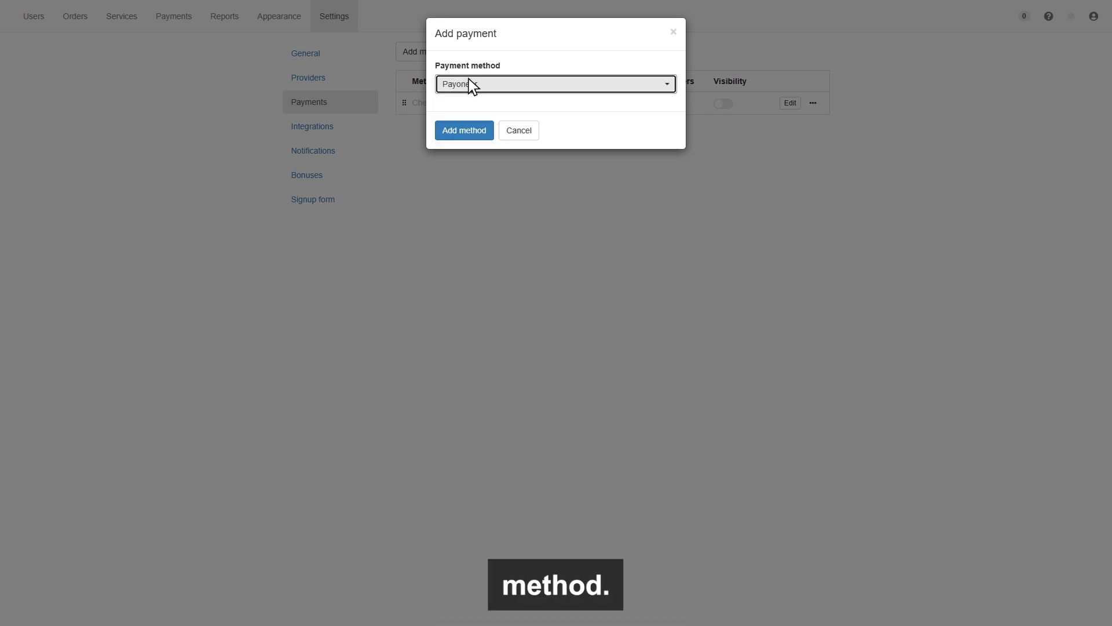
click(462, 128)
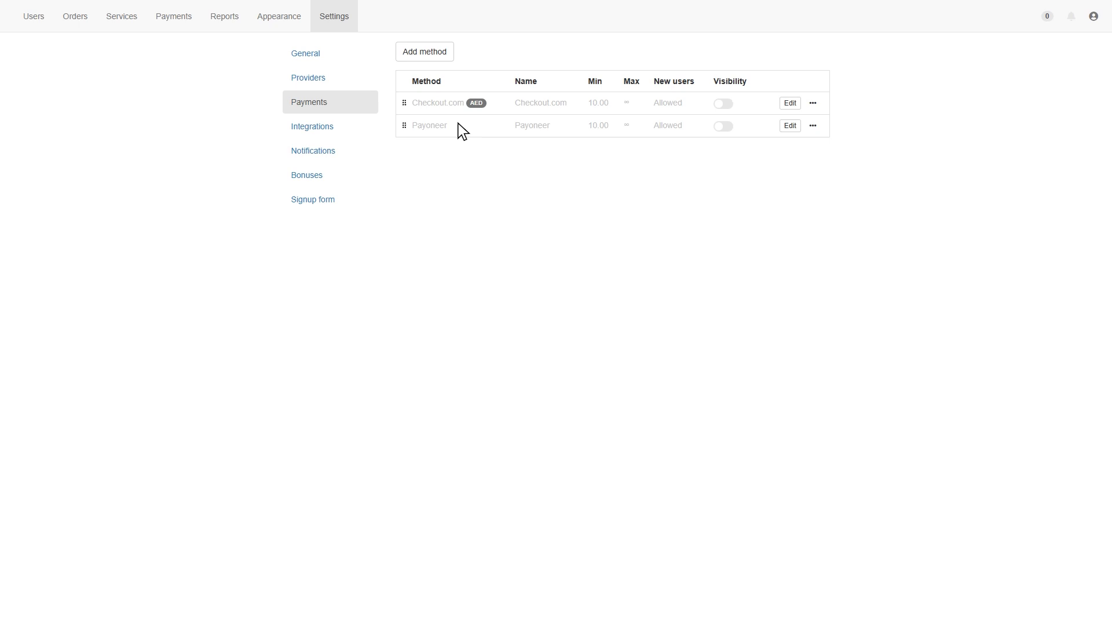
Step: Look at Payoneer's Edit dialog without saving, then disallow Payoneer for all users and confirm
click(790, 126)
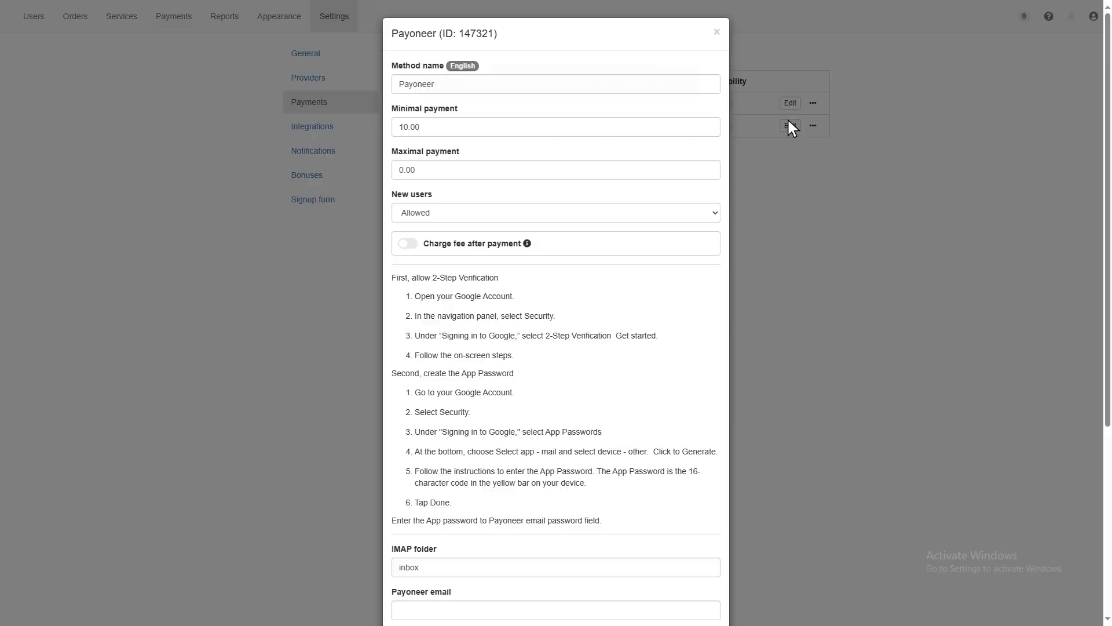
key(Down)
key(Escape)
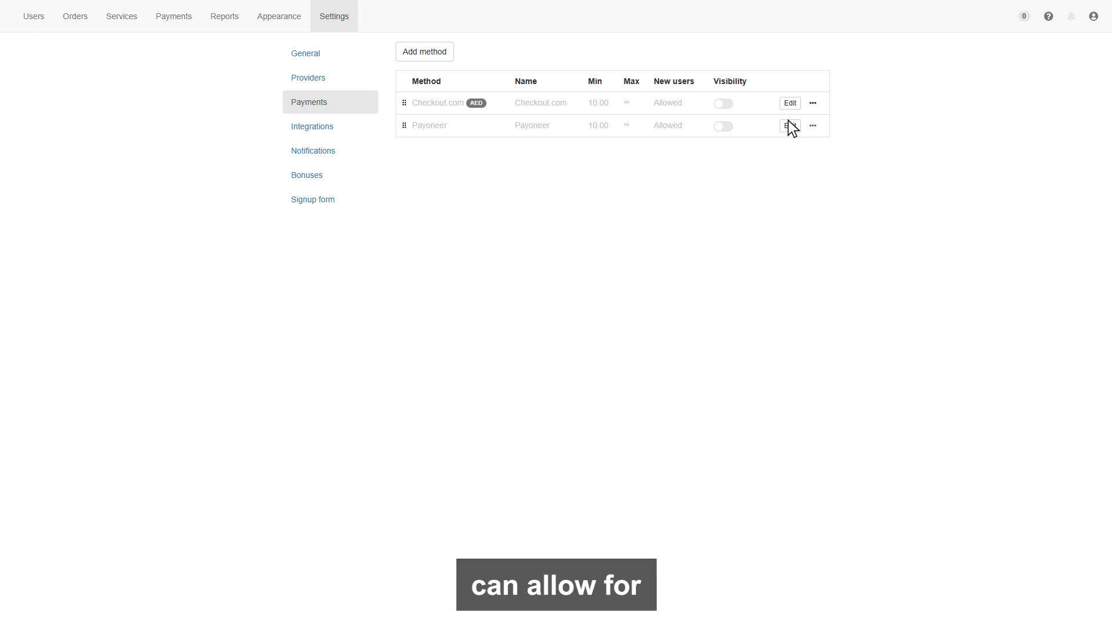
click(813, 125)
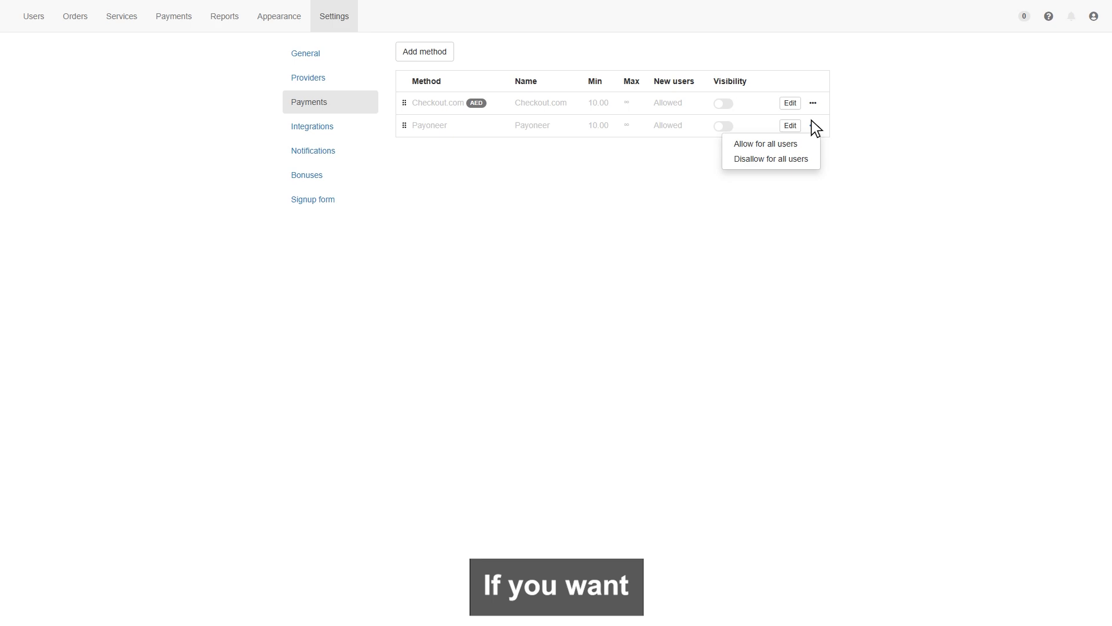
click(769, 156)
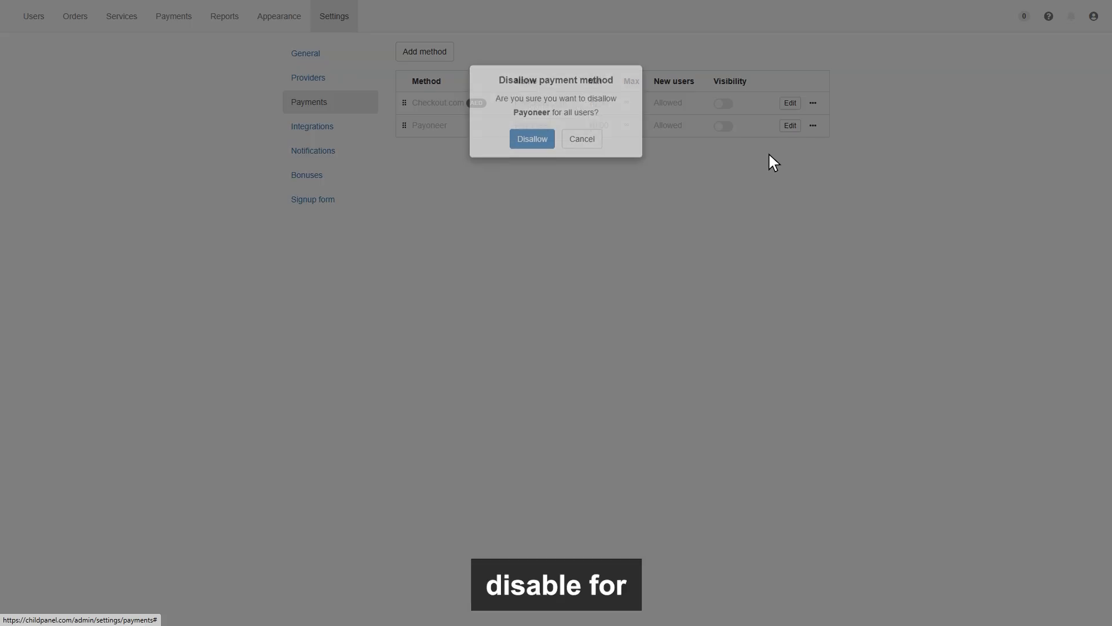
click(530, 144)
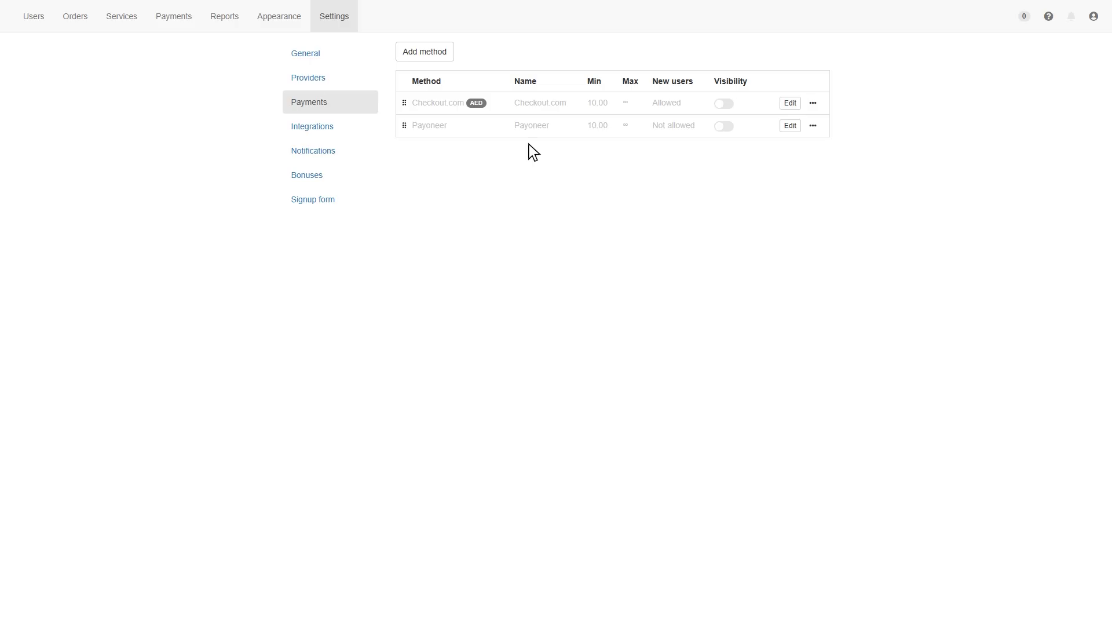
Step: Untick Payoneer (USD) under Allowed payment methods in the user's Edit user form
click(32, 16)
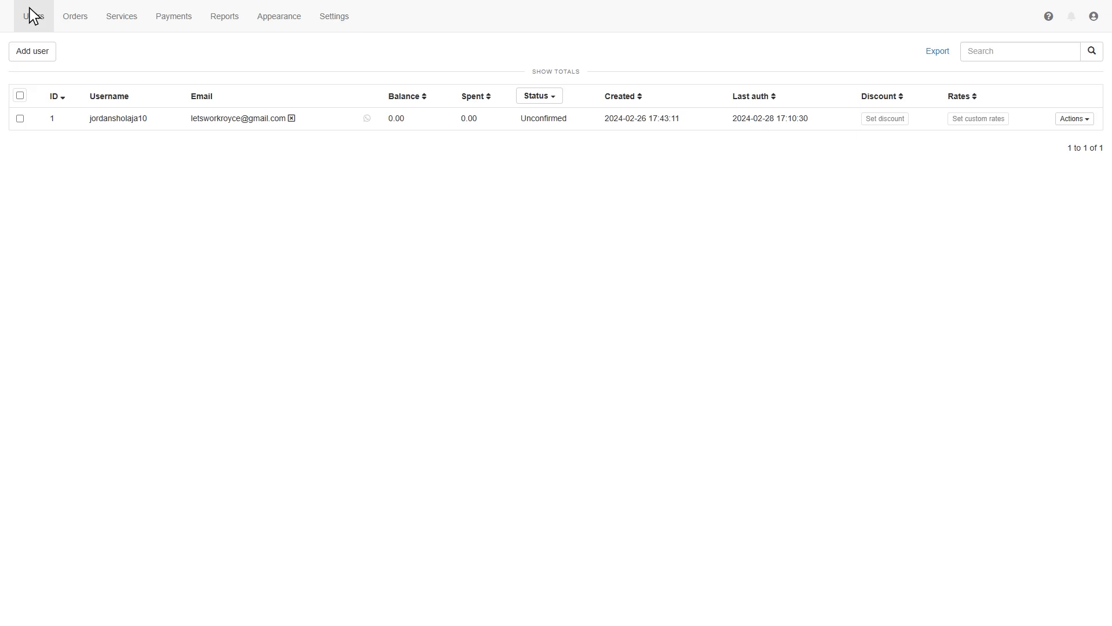
click(1072, 120)
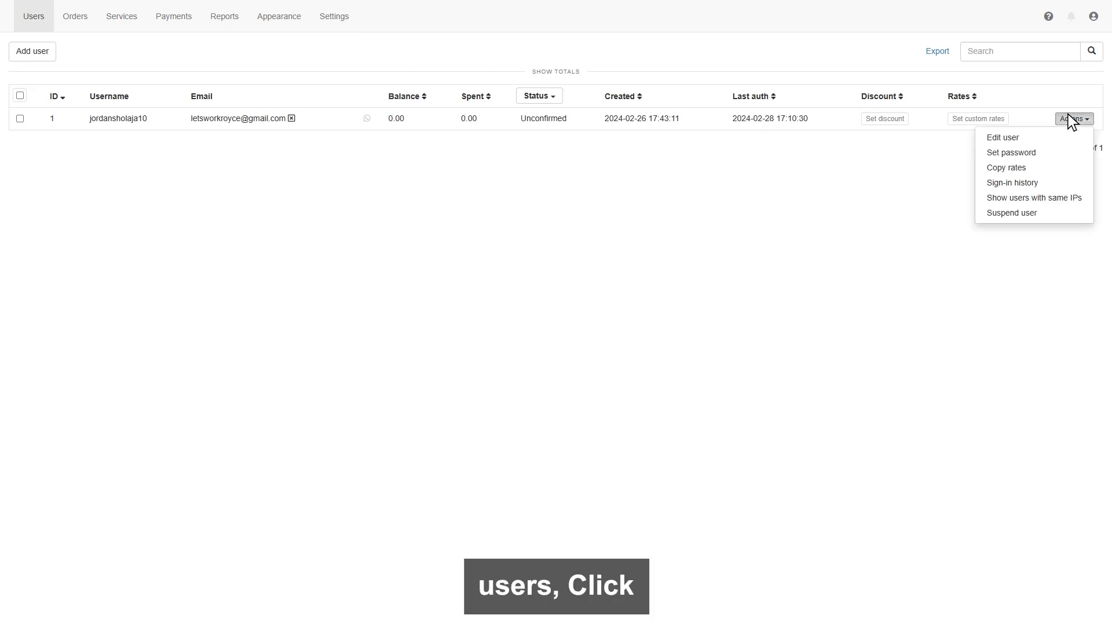
click(1002, 136)
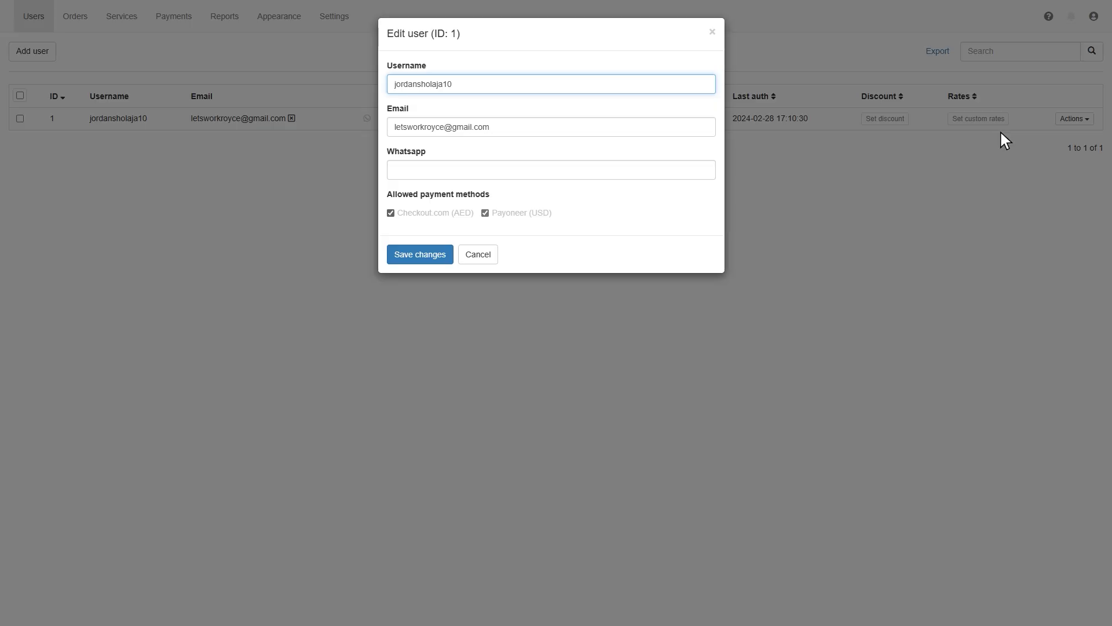
click(483, 210)
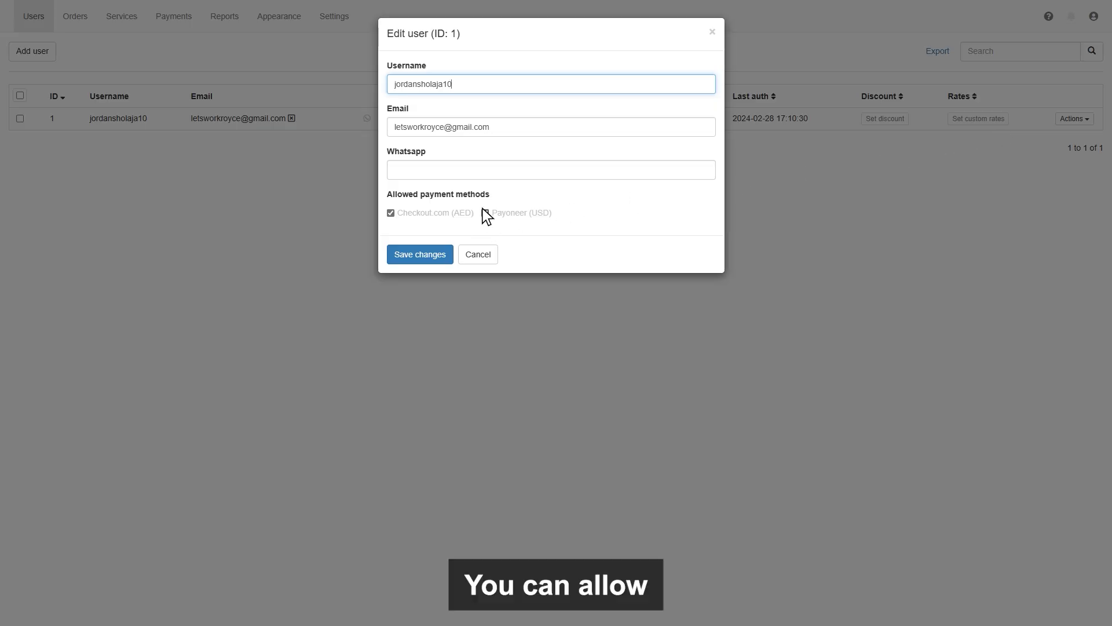
click(483, 210)
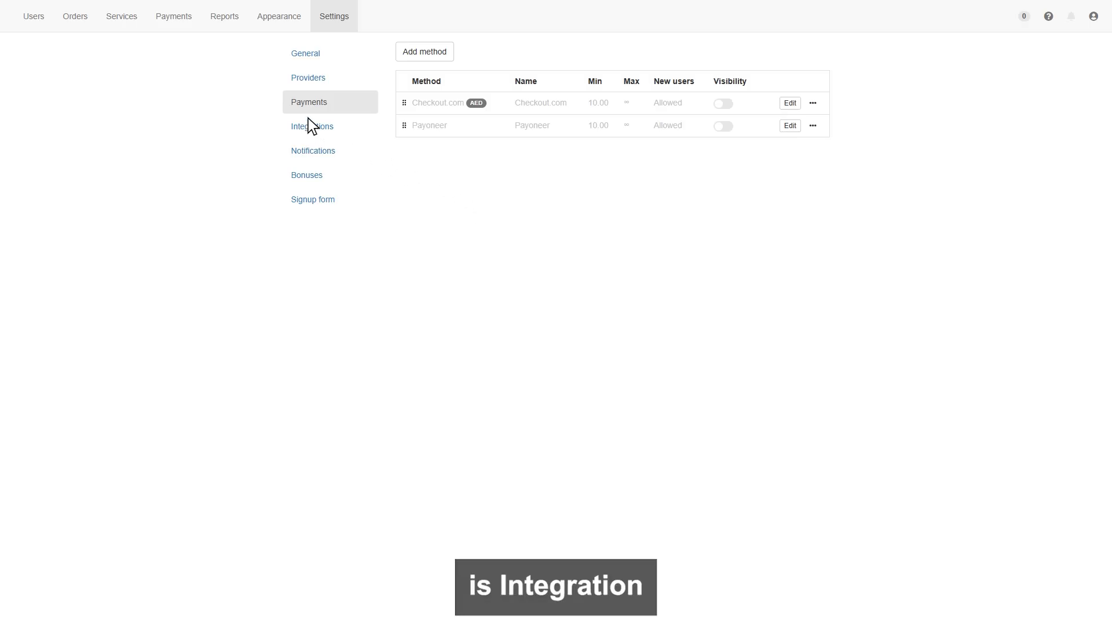
Step: Open Integrations and review the WhatsApp button's phone and position (Left), then save
click(308, 119)
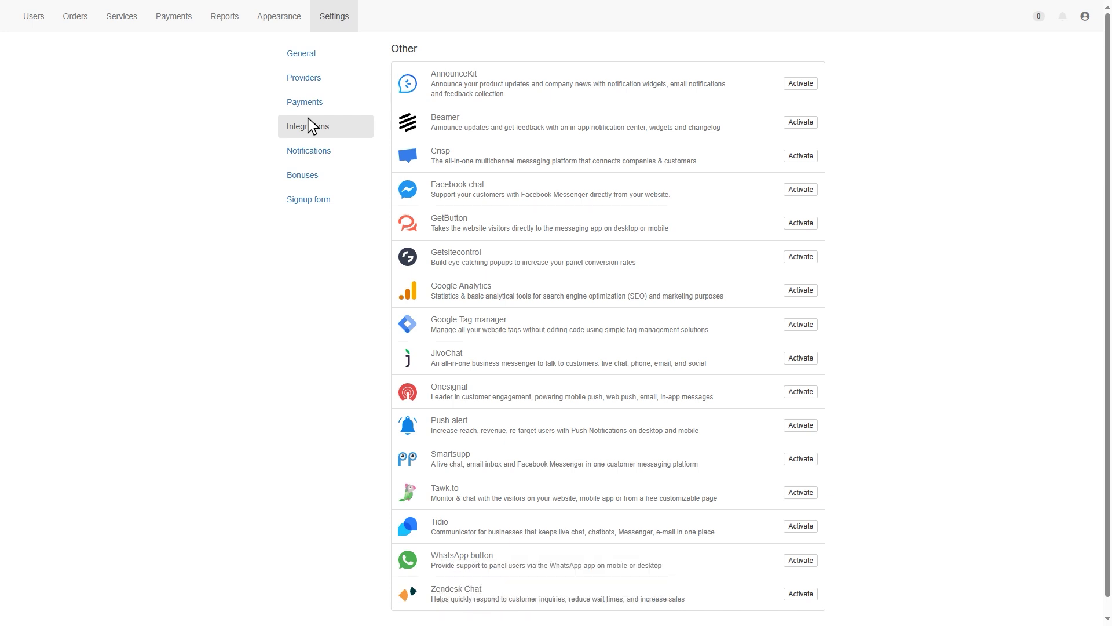
scroll(308, 118, down, 1)
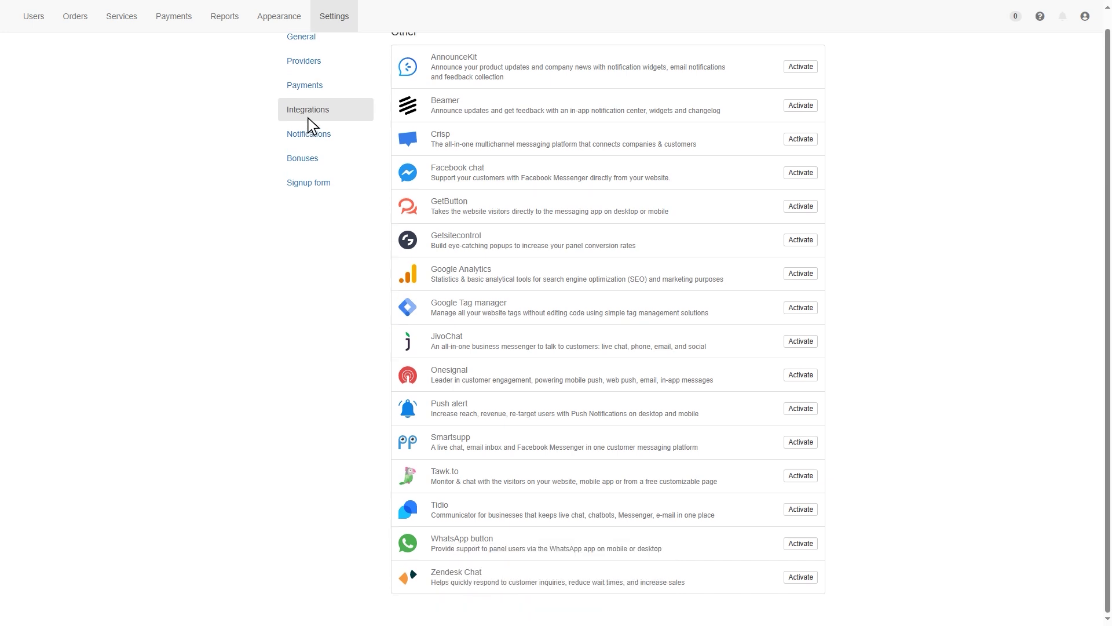
click(798, 539)
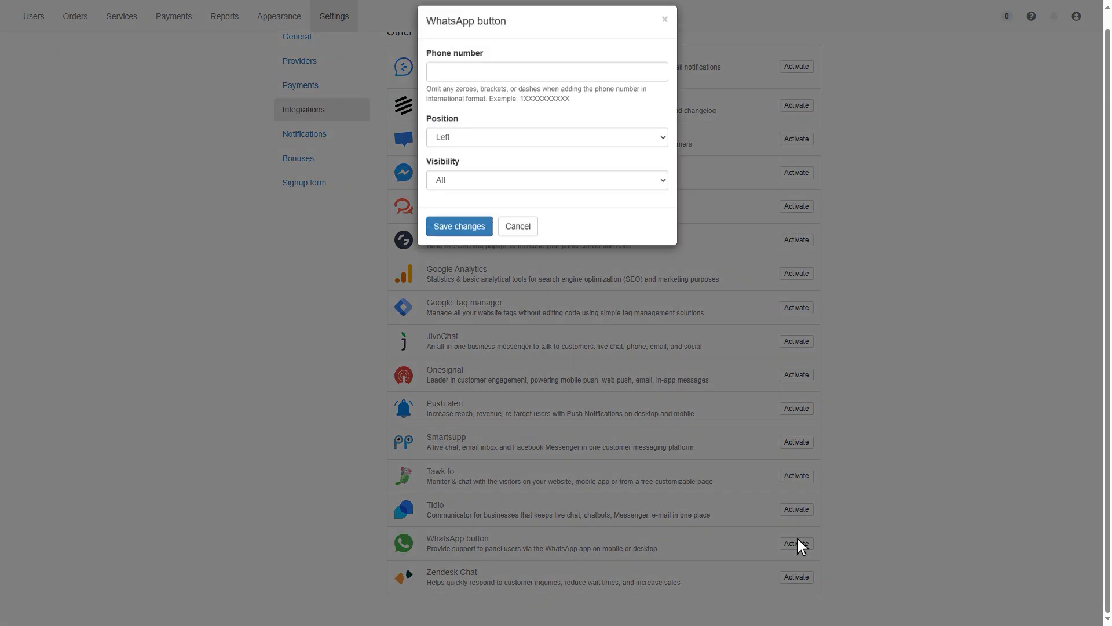
click(550, 92)
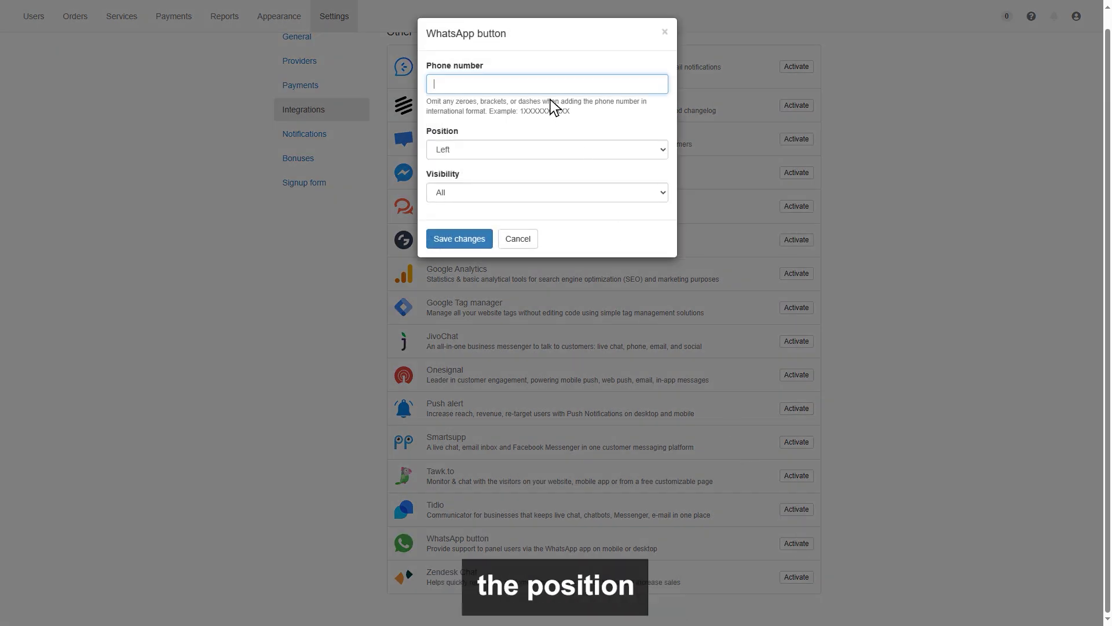
click(551, 150)
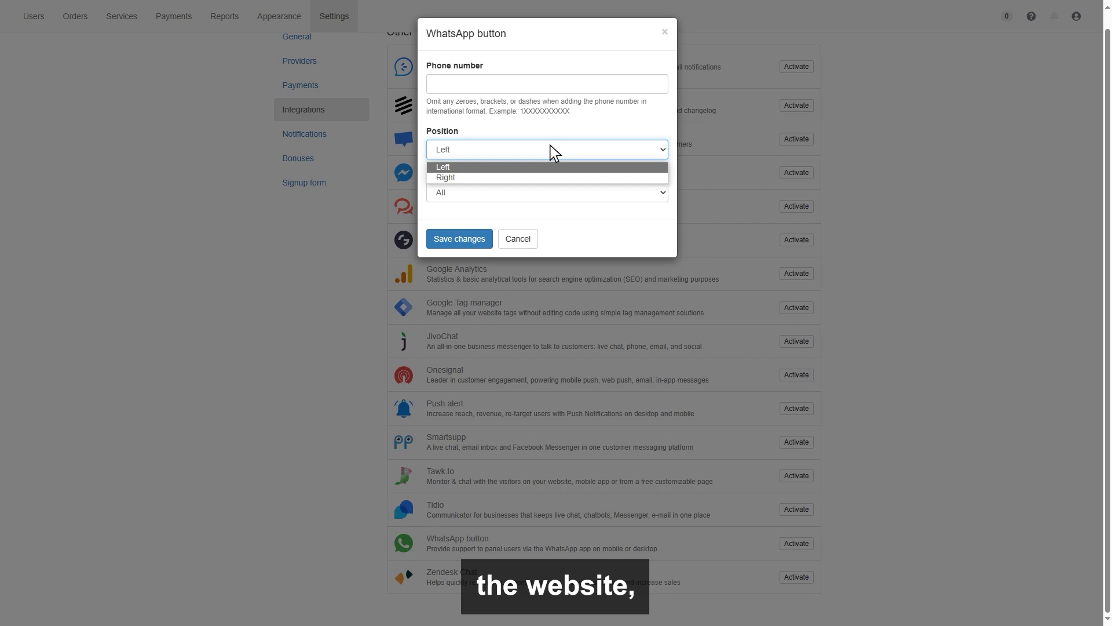
click(551, 149)
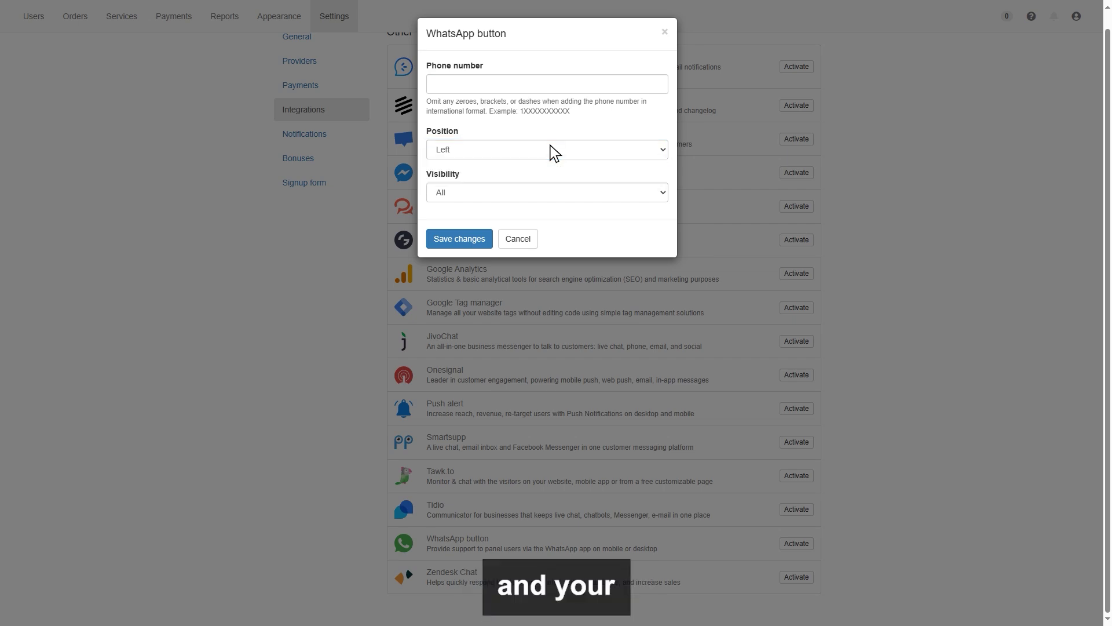
click(453, 231)
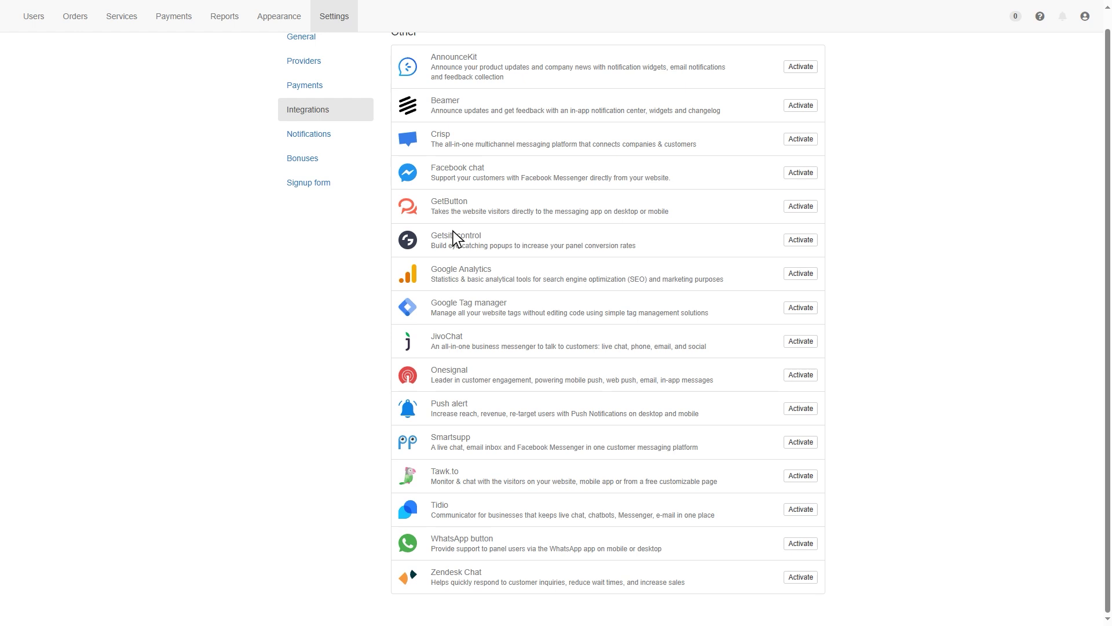
Step: Open the Notifications settings, where the Welcome and API key changed e-mails are off
click(305, 130)
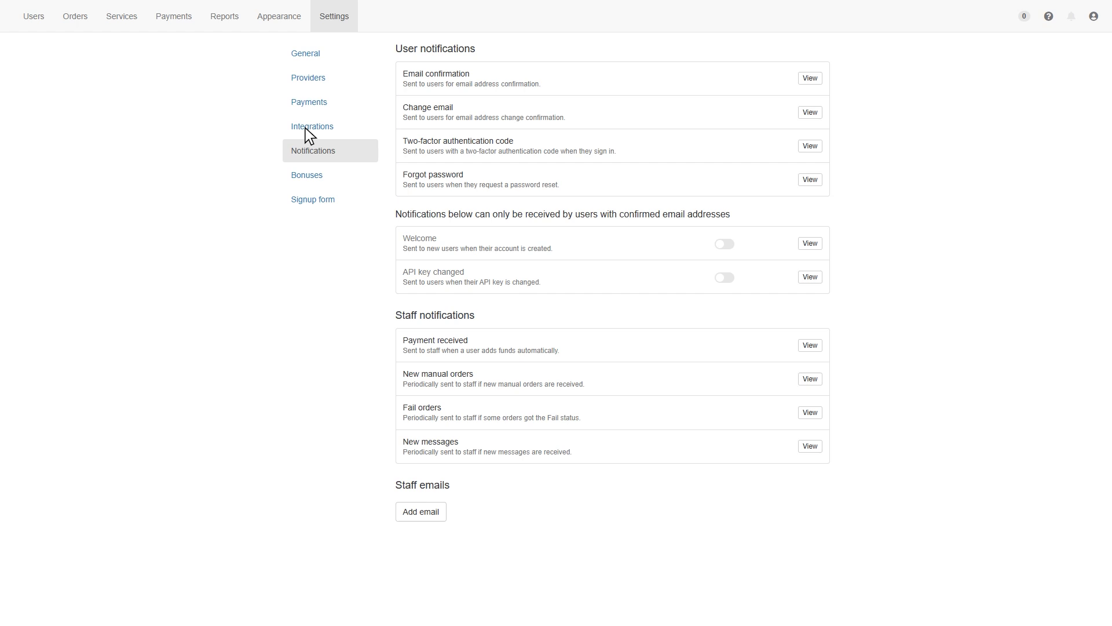
Step: Add a 2% Checkout.com bonus for deposits from 150
click(304, 174)
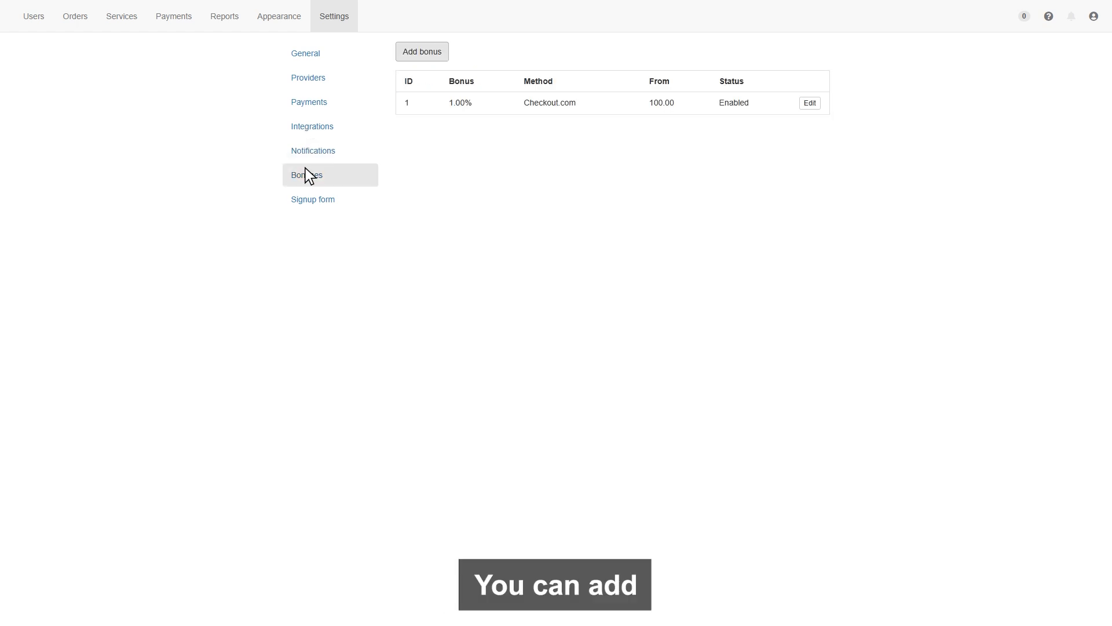
click(419, 46)
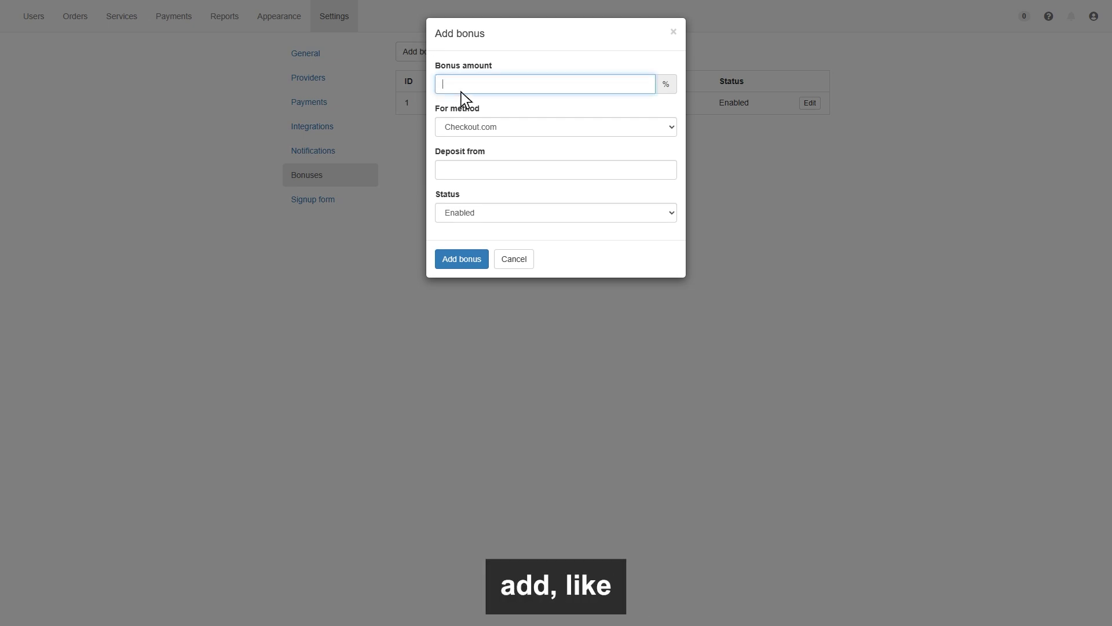
text(2)
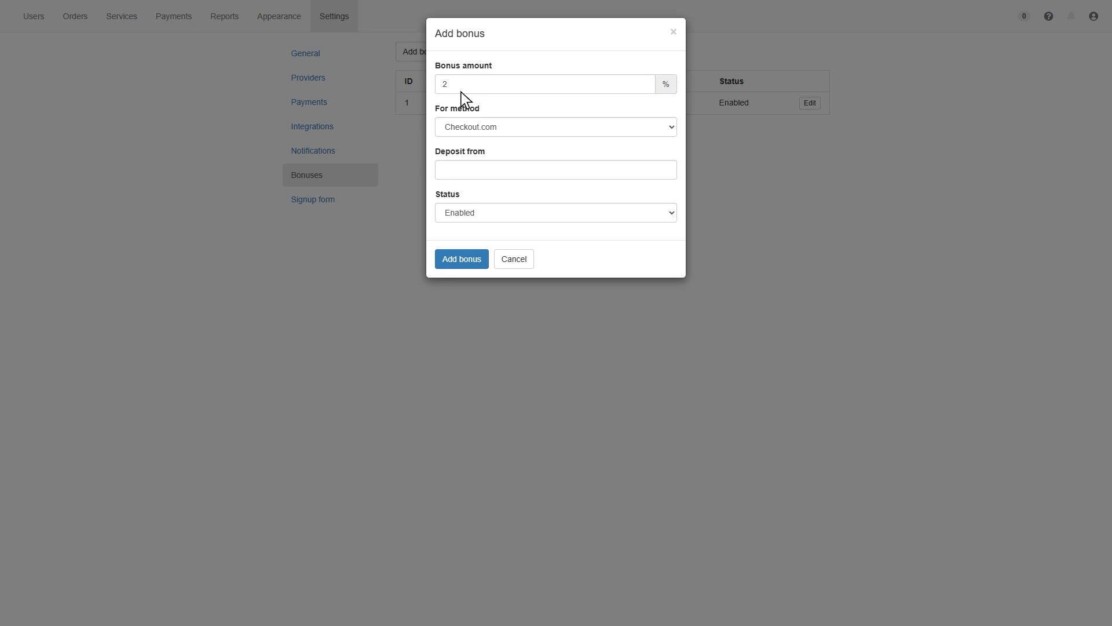
click(461, 179)
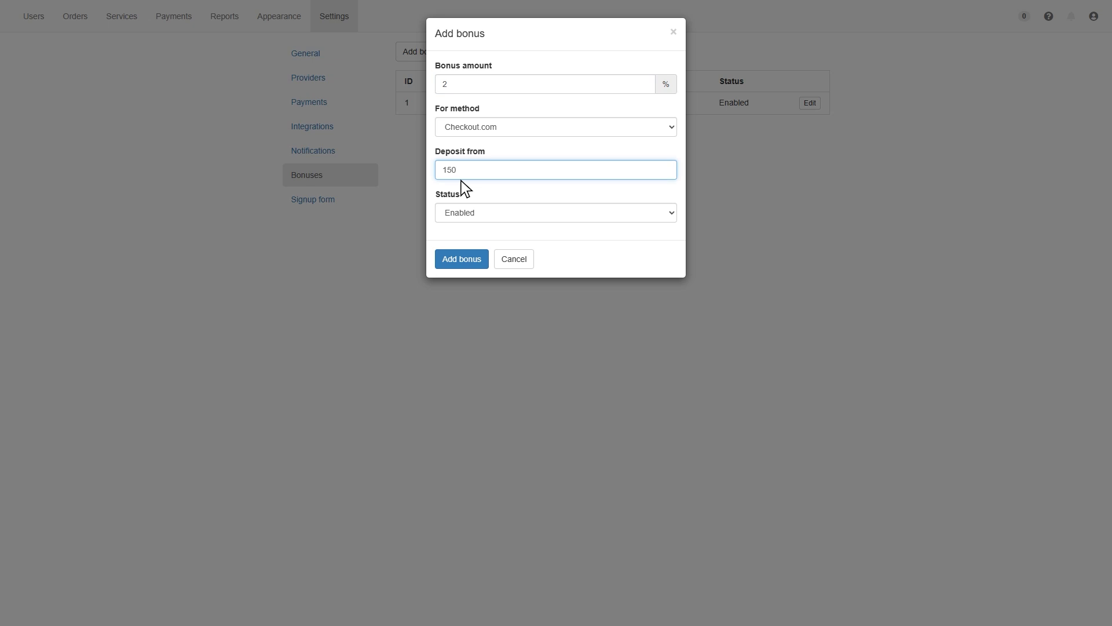
click(462, 181)
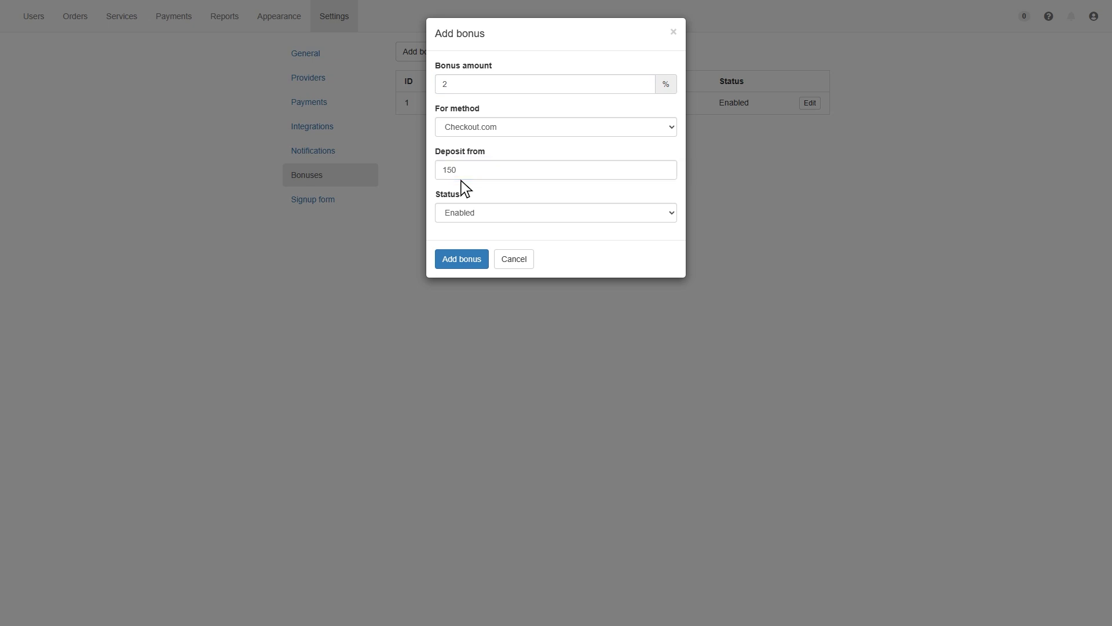
click(457, 254)
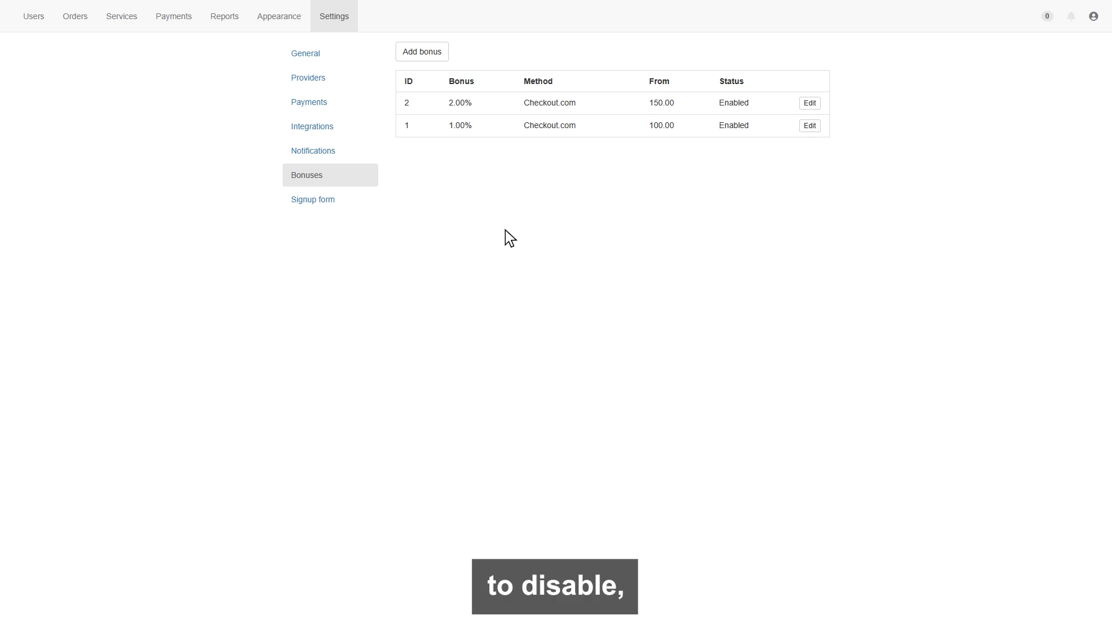
Step: Set the new 2% Checkout.com bonus's status to Disabled and save
click(810, 103)
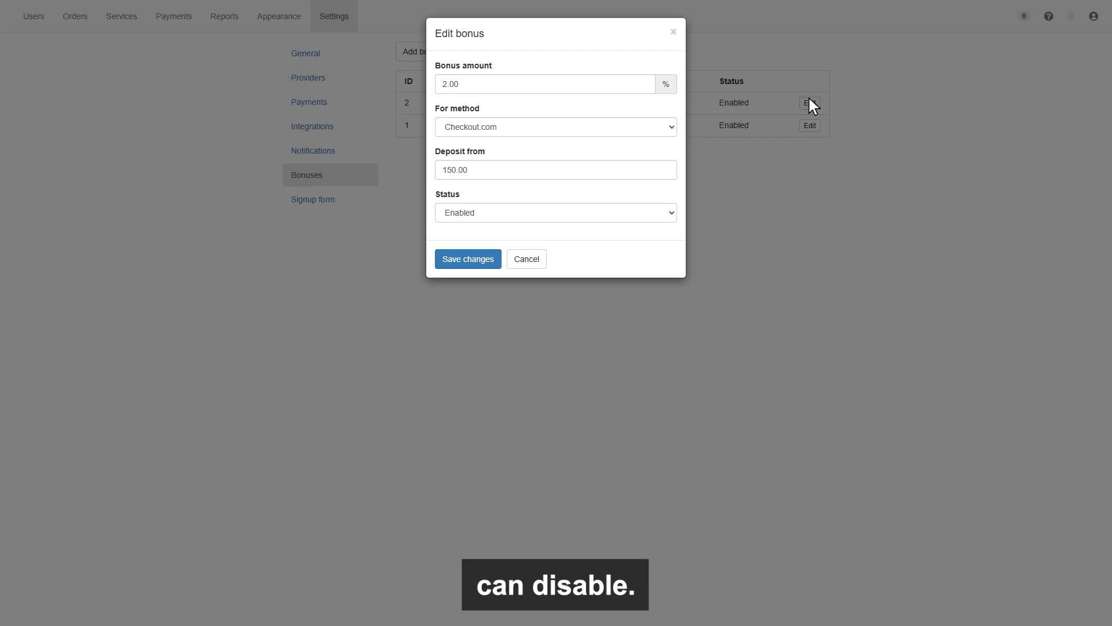
click(670, 212)
click(460, 239)
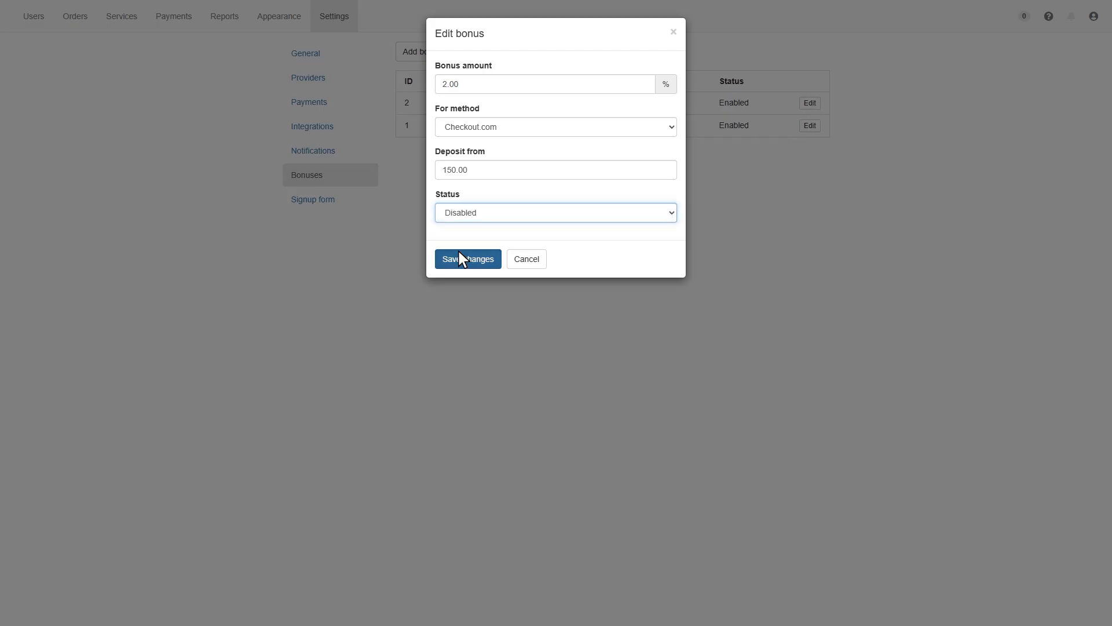
click(459, 252)
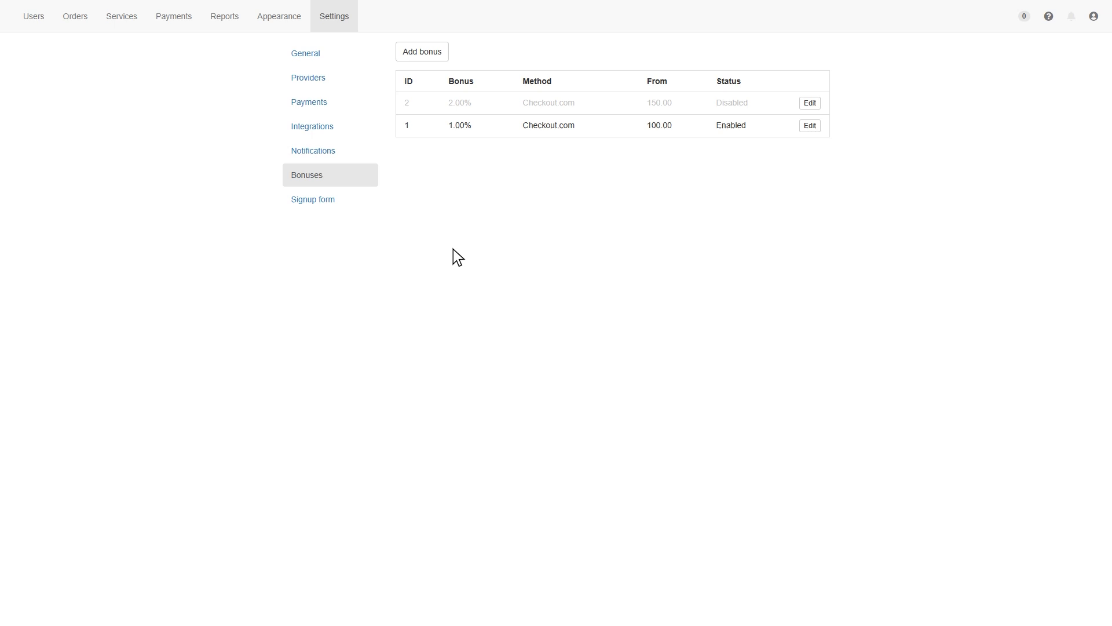
Step: Add a Phone field with Required set to Yes to the signup form
click(311, 193)
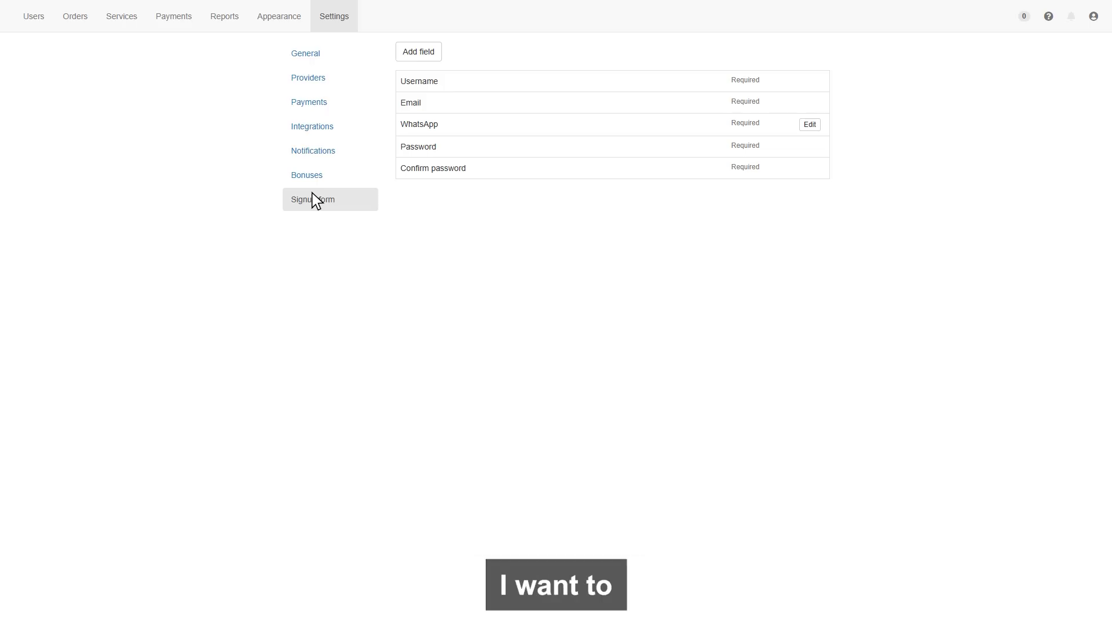
click(416, 46)
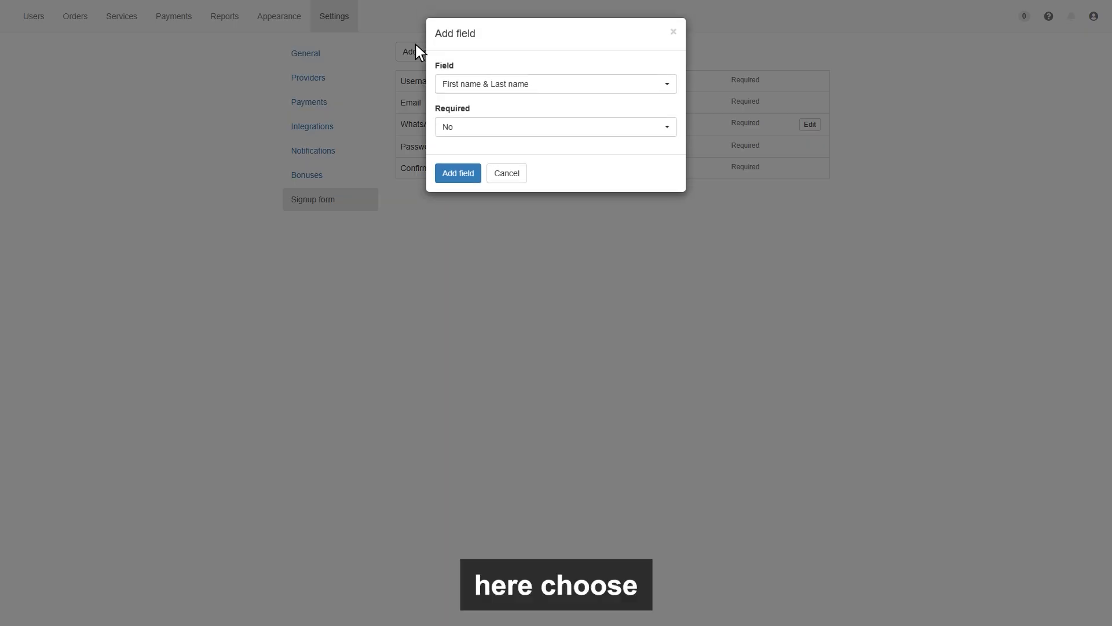
click(496, 84)
click(454, 118)
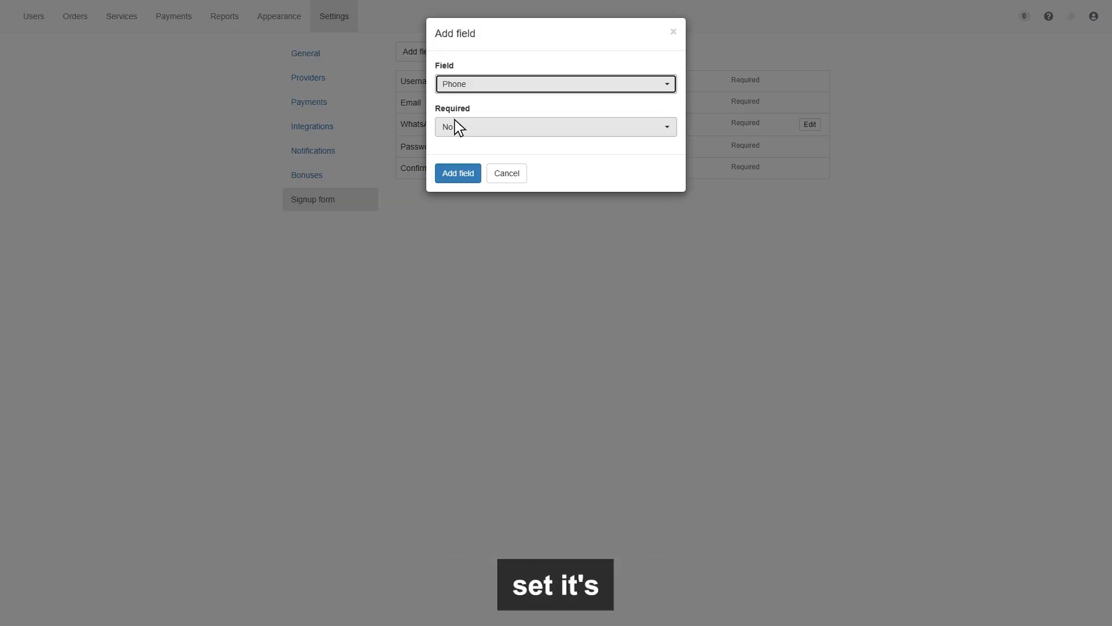
click(455, 126)
click(454, 164)
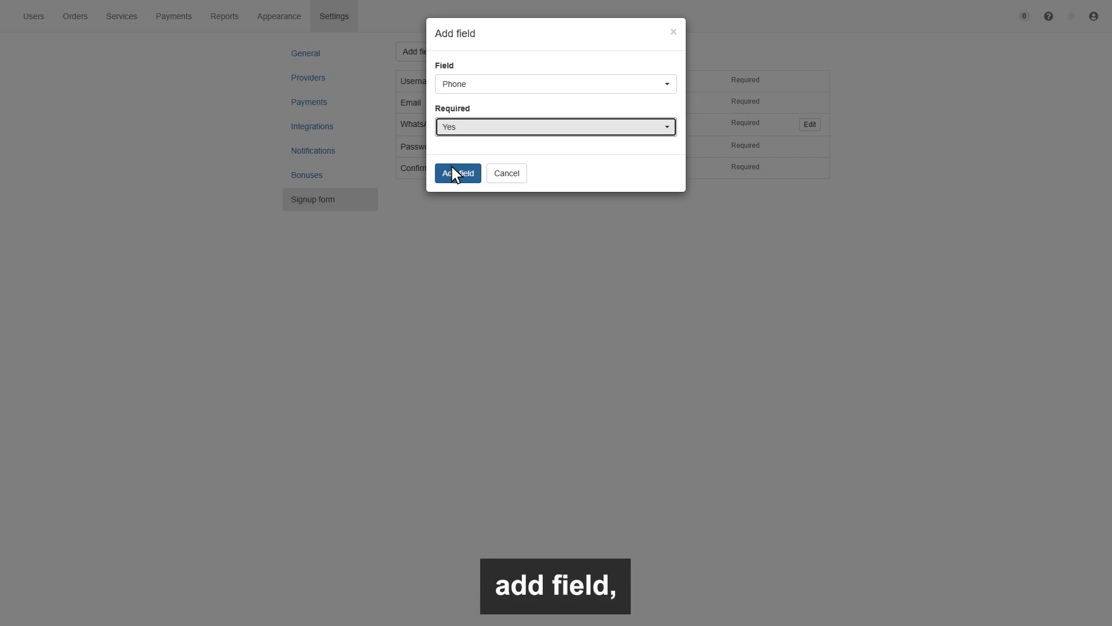
click(452, 168)
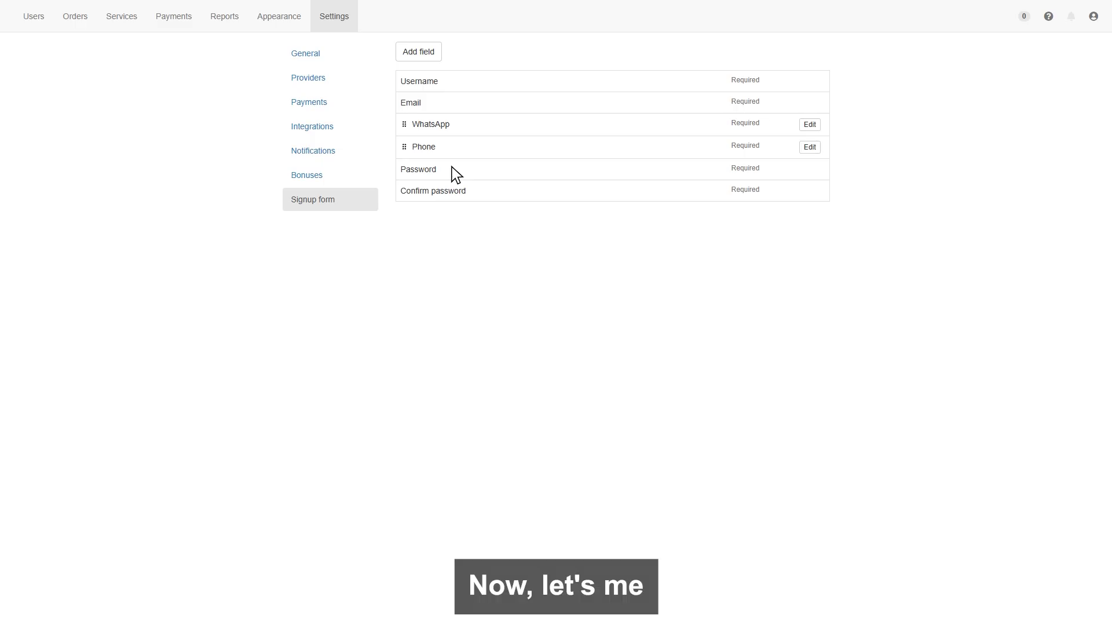
click(1071, 12)
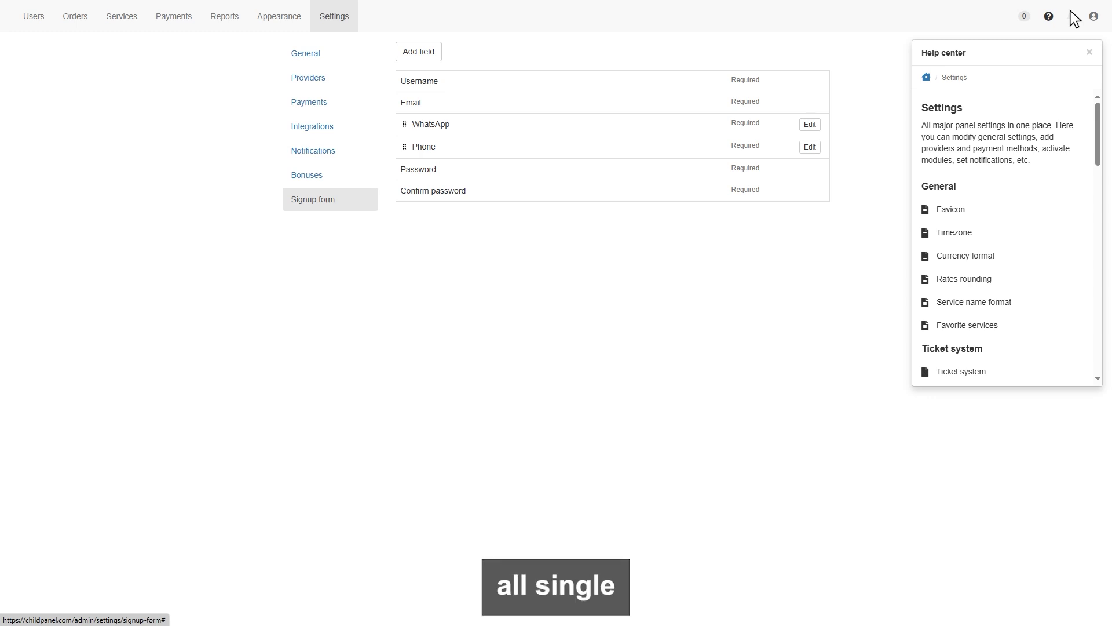
click(1070, 12)
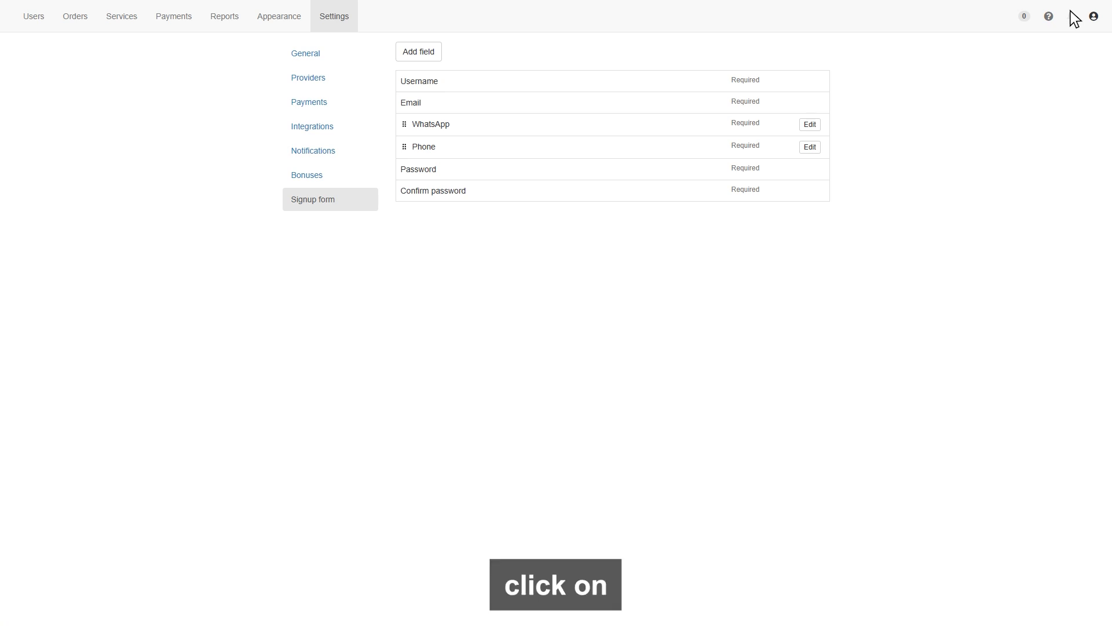
click(1095, 17)
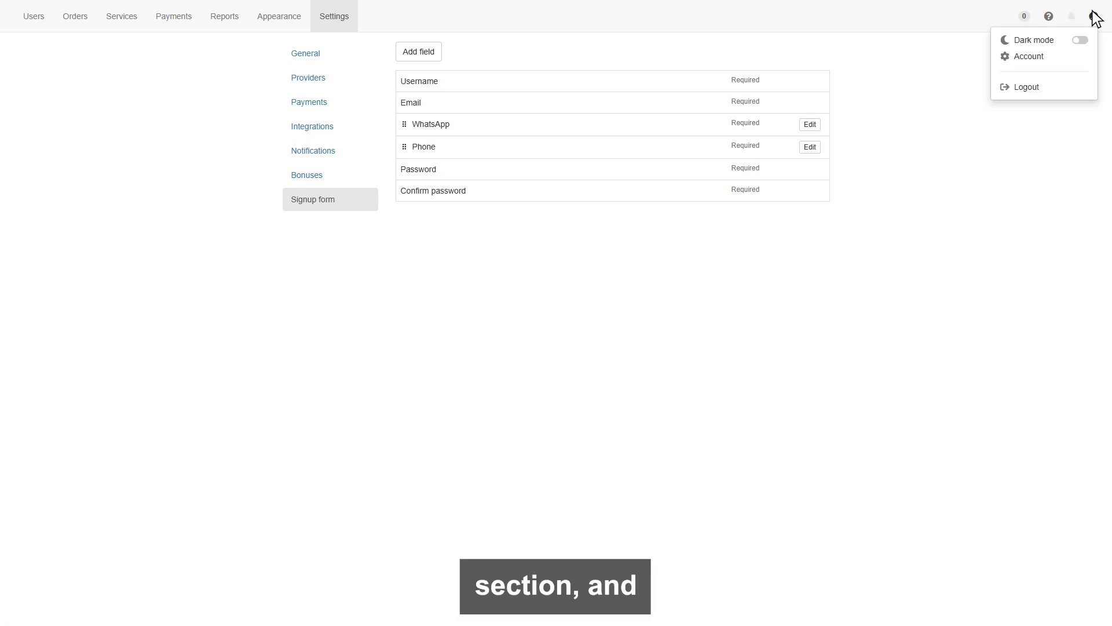
click(1028, 56)
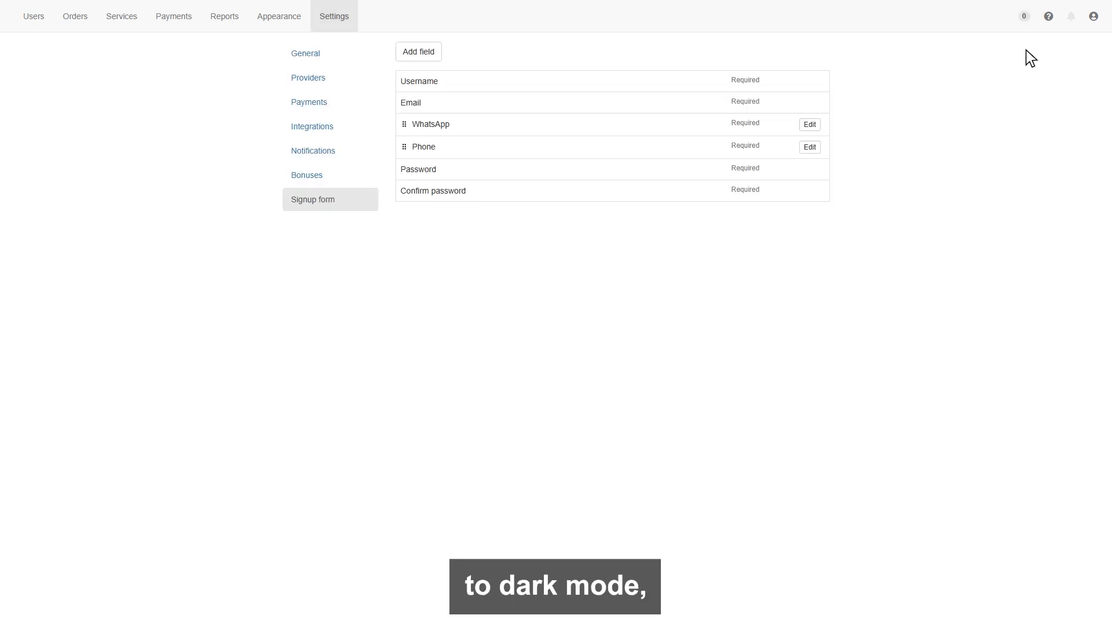
click(1093, 16)
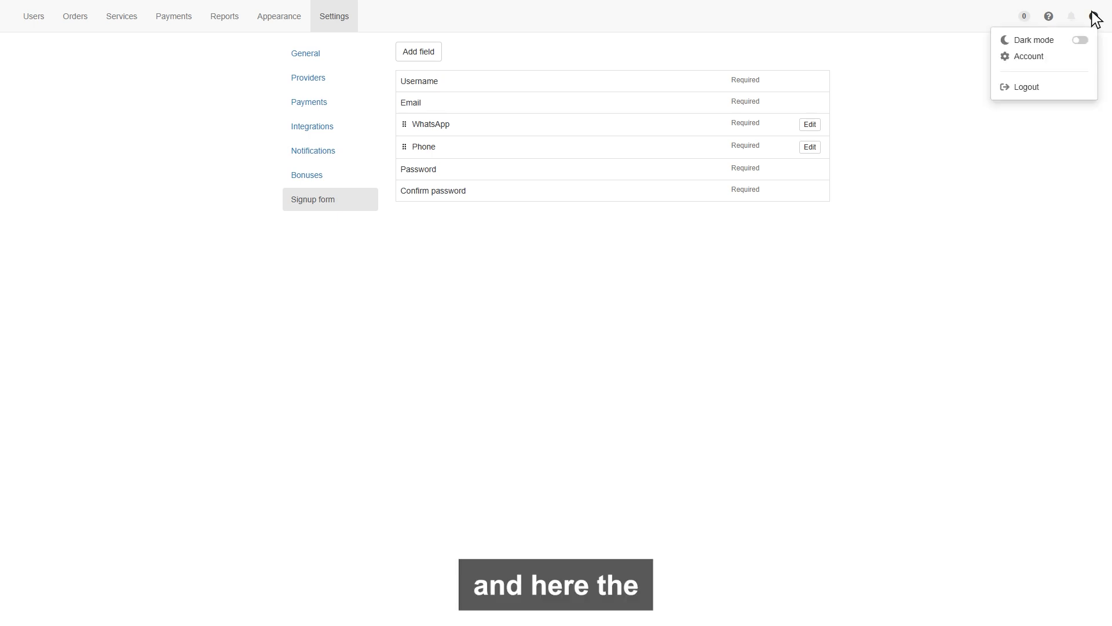
click(1079, 40)
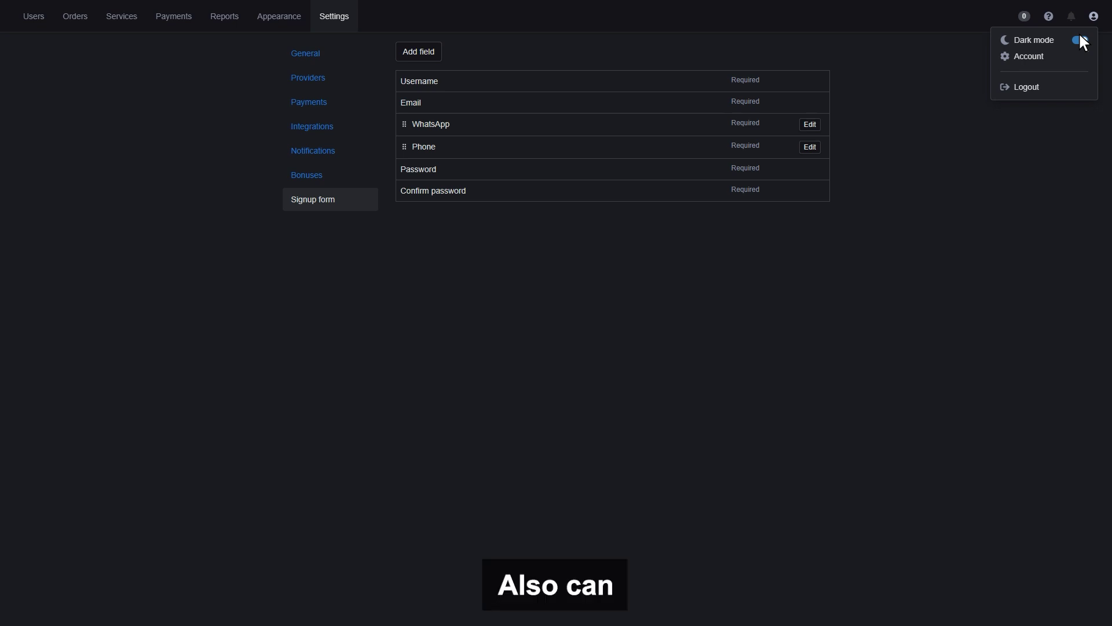
click(1080, 37)
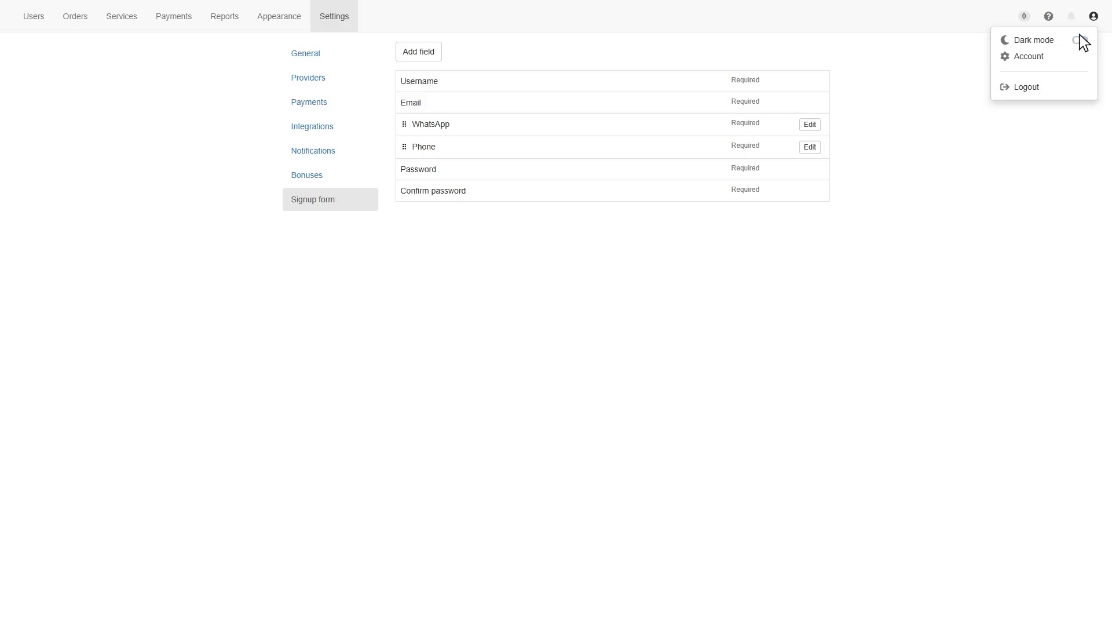